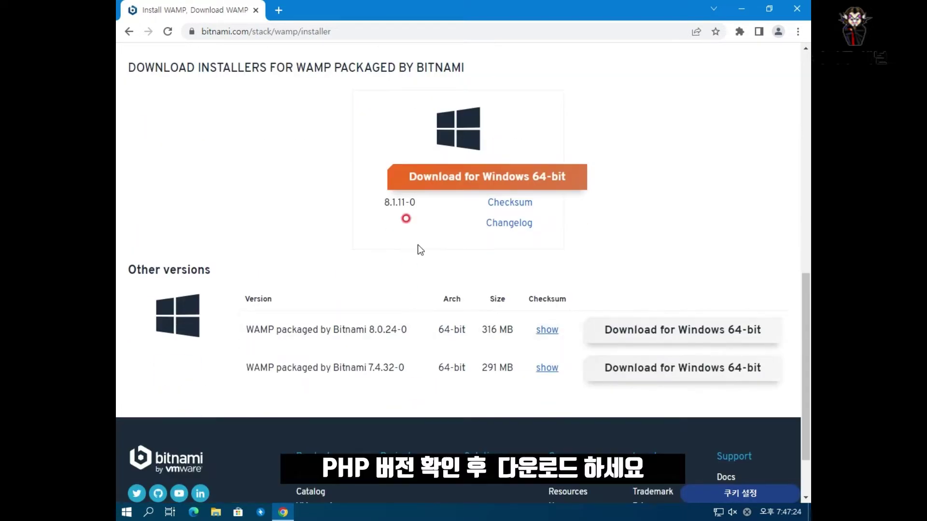
- Compare versions 8.1.11-0, 8.0.24-0 and 7.4.32-0, then download the 7.4.32-0 Windows 64-bit installer
left_click_drag(383, 200, 420, 207)
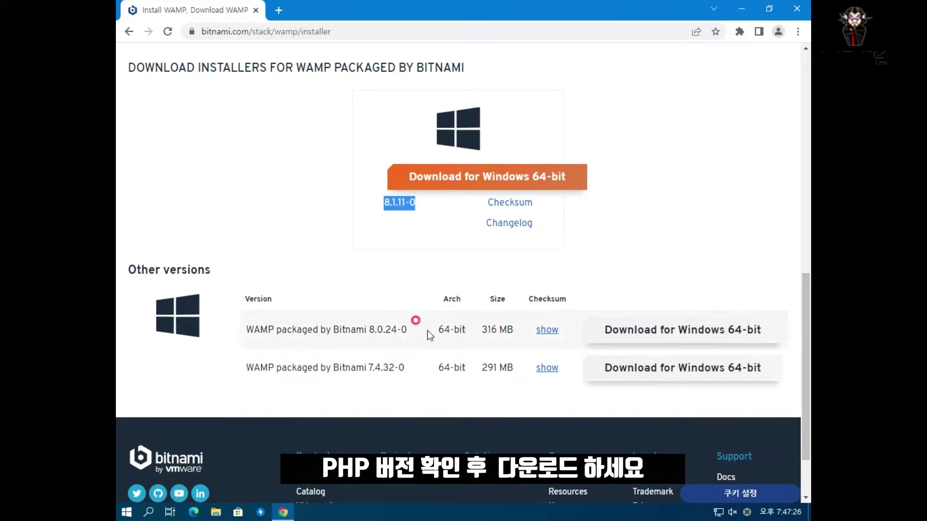
left_click_drag(422, 331, 369, 332)
left_click_drag(407, 369, 371, 371)
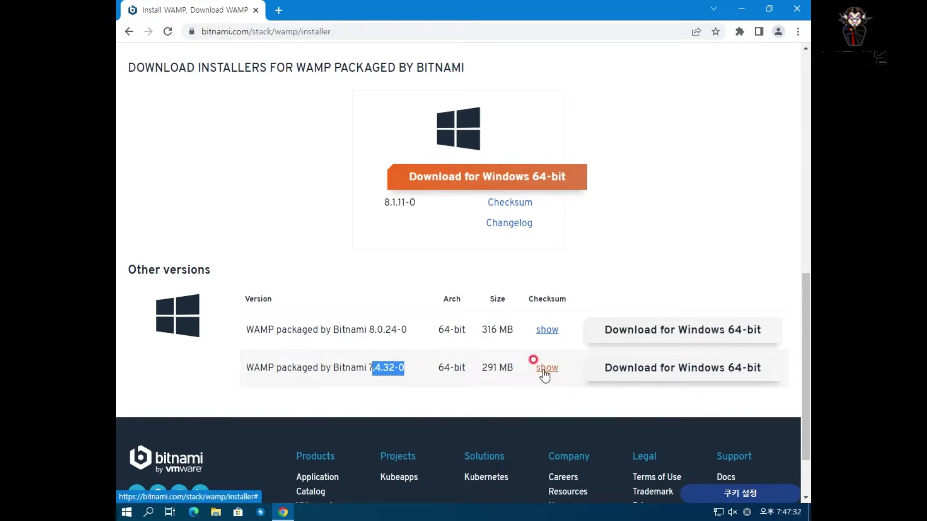
left_click(646, 374)
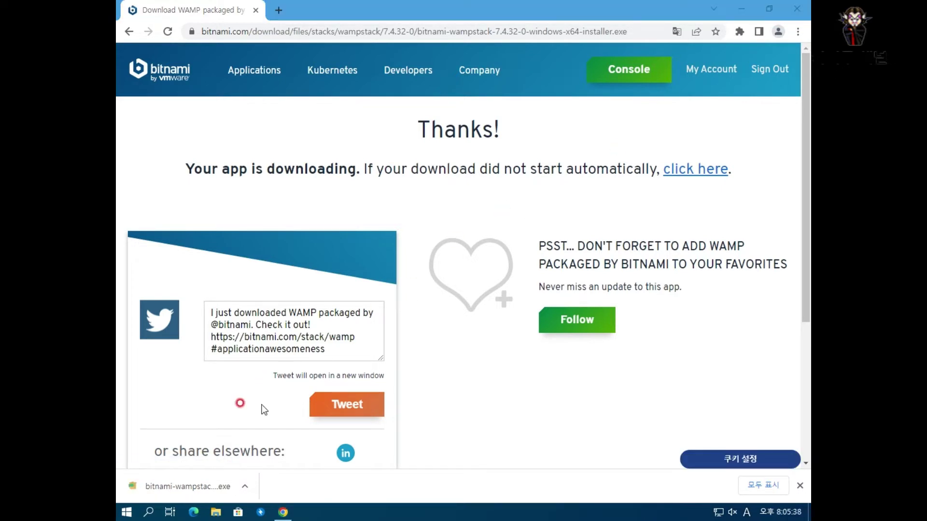
- Close Chrome, run the bitnami-wampstack-7.4.32-0 installer from Downloads, approve UAC, and close the folder
left_click(797, 9)
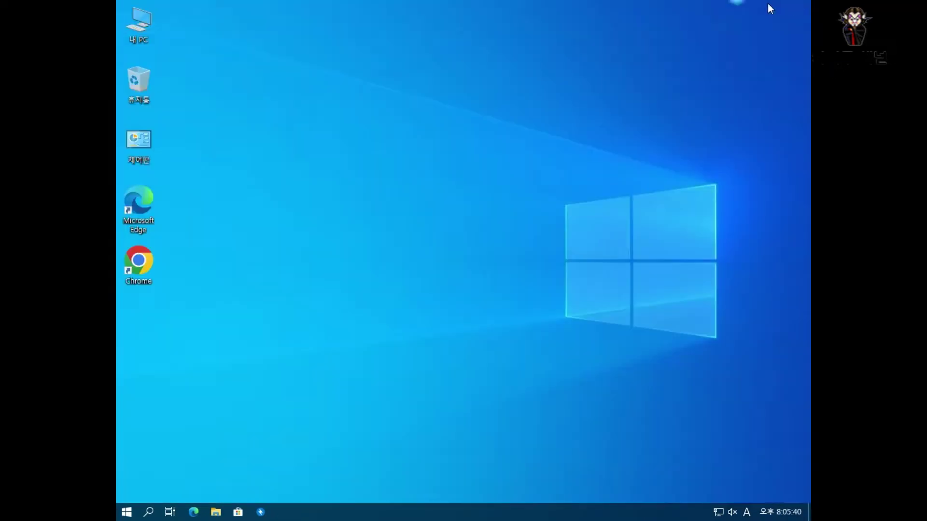
double_click(132, 25)
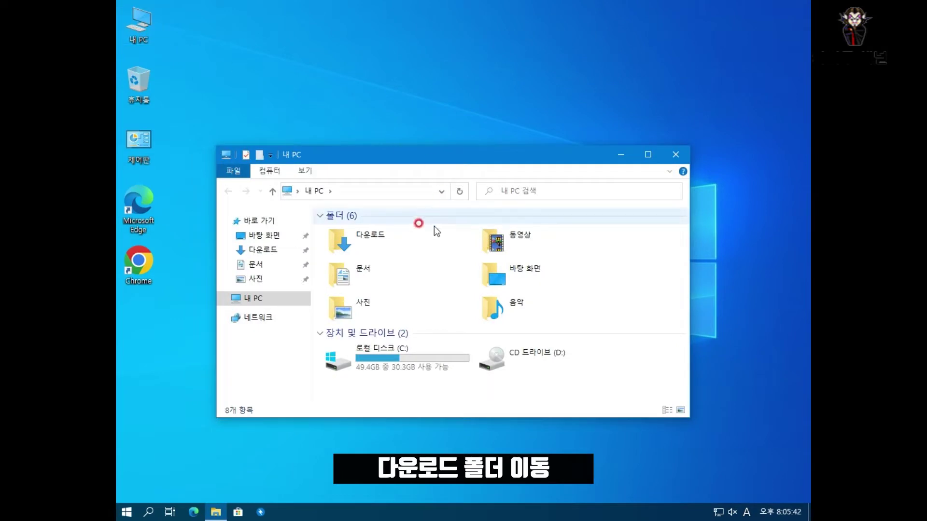
double_click(378, 239)
double_click(364, 245)
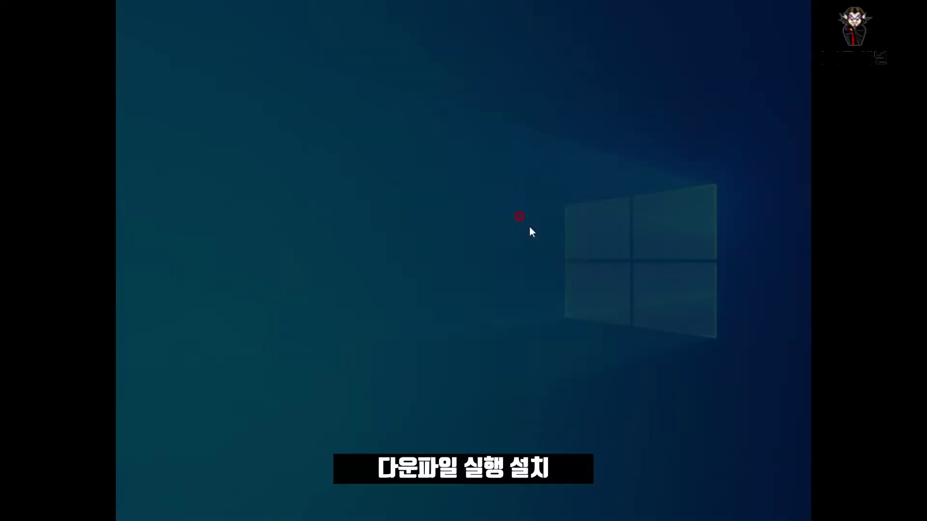
left_click(407, 338)
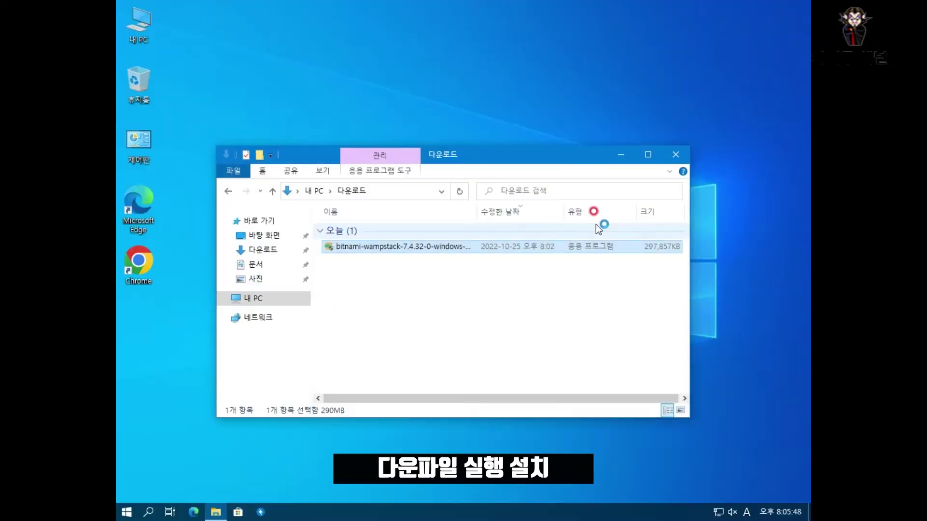
left_click(675, 155)
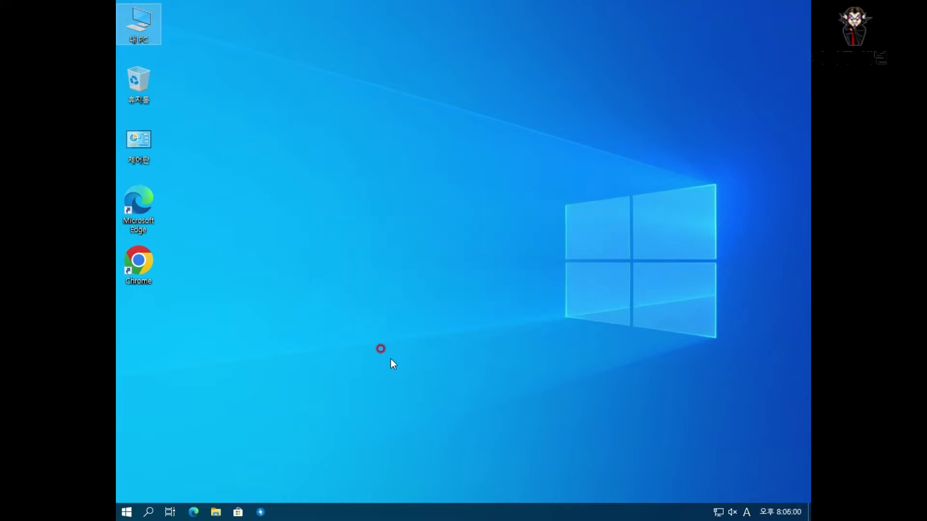
- Keep all components and the default installation folder in the setup wizard
left_click(539, 380)
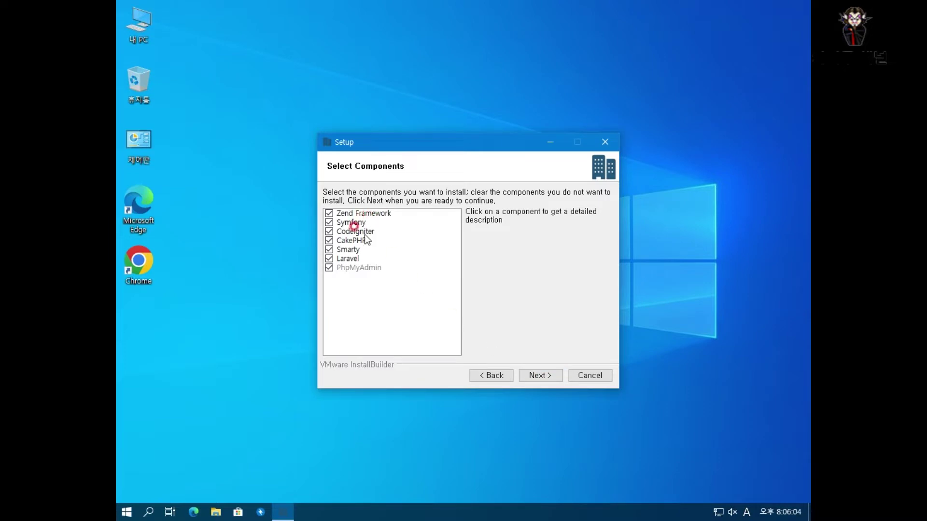
left_click(537, 374)
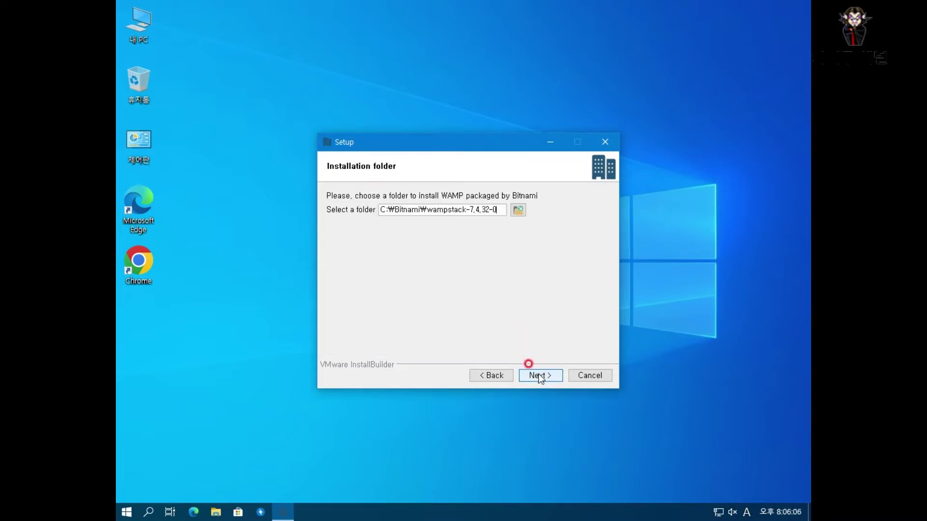
left_click(538, 373)
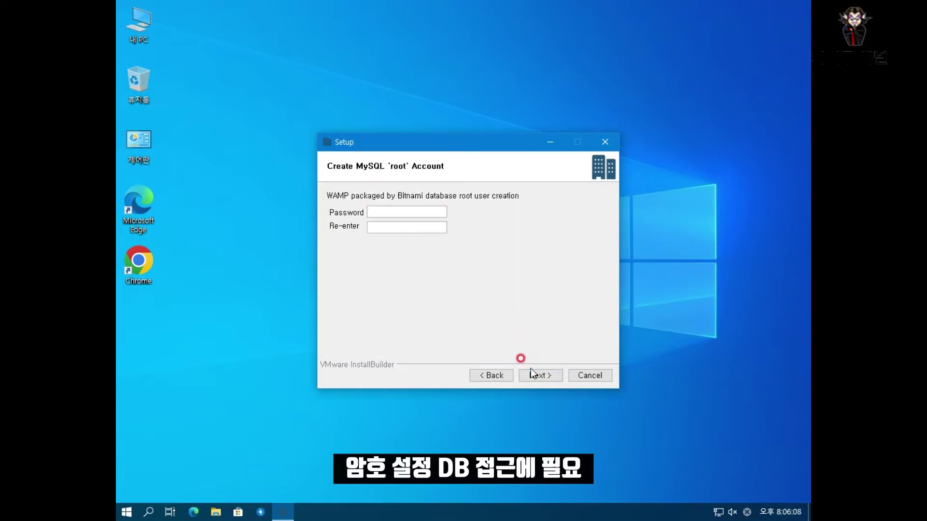
- Enter and confirm the MySQL root password, pass the cloud deployment page, and dismiss the browser chooser
type("**********")
key("Tab")
type("**********")
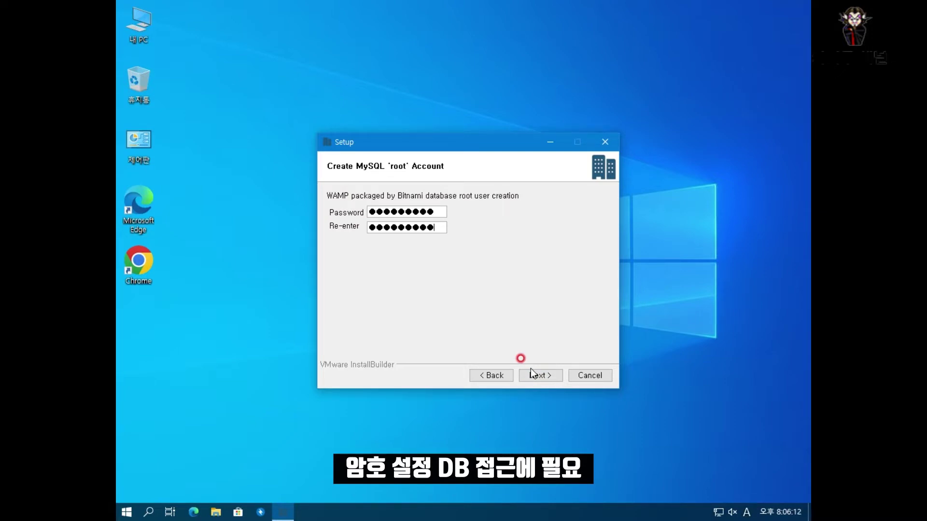
left_click(531, 370)
left_click(531, 371)
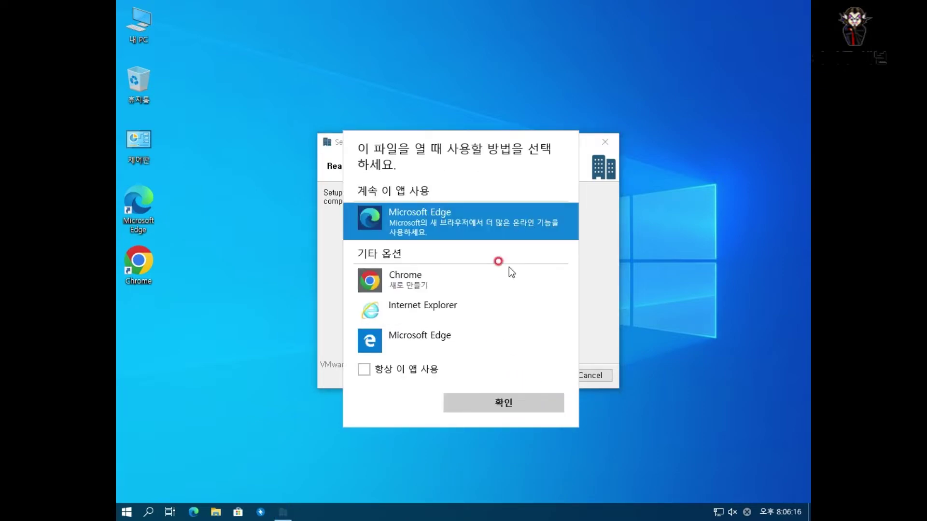
key("Escape")
- Start the WAMP stack installation
left_click(539, 375)
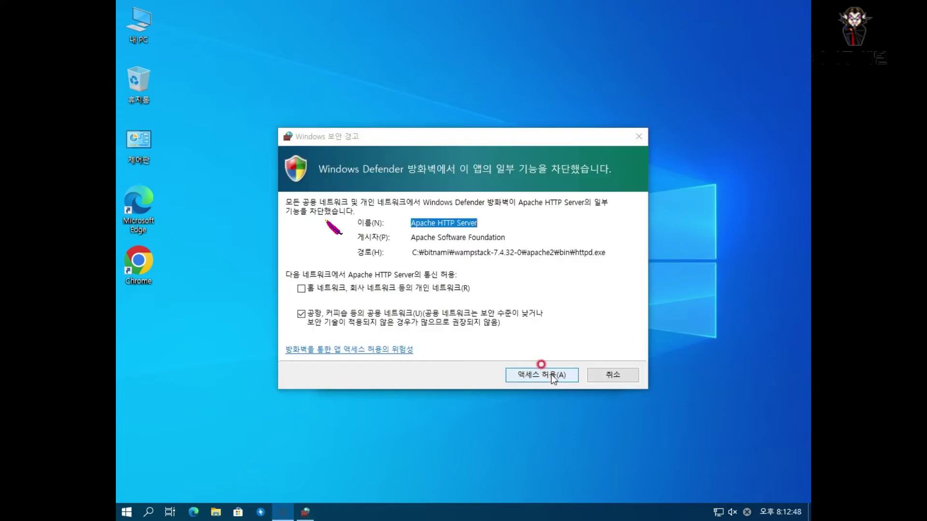
- Allow the server through the firewall, finish setup with the manager launching, and dismiss the open-with prompt
left_click(553, 376)
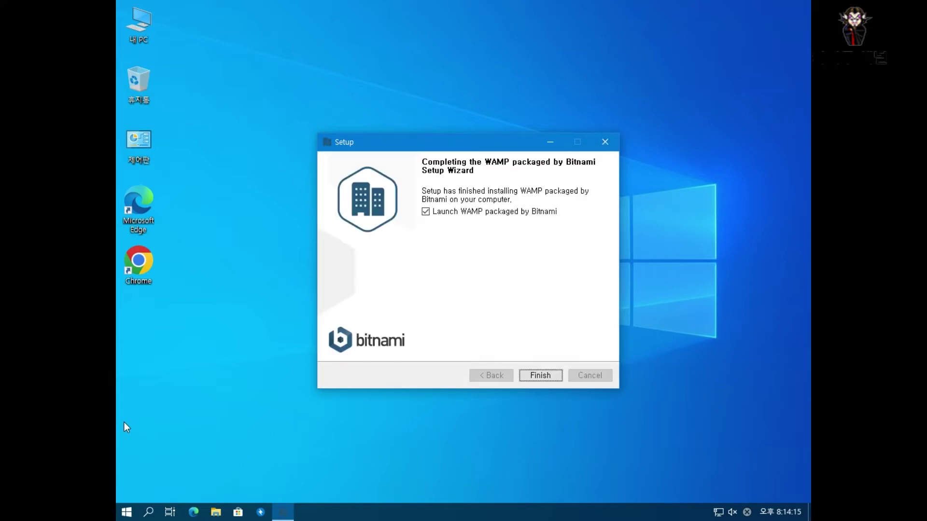
left_click(548, 378)
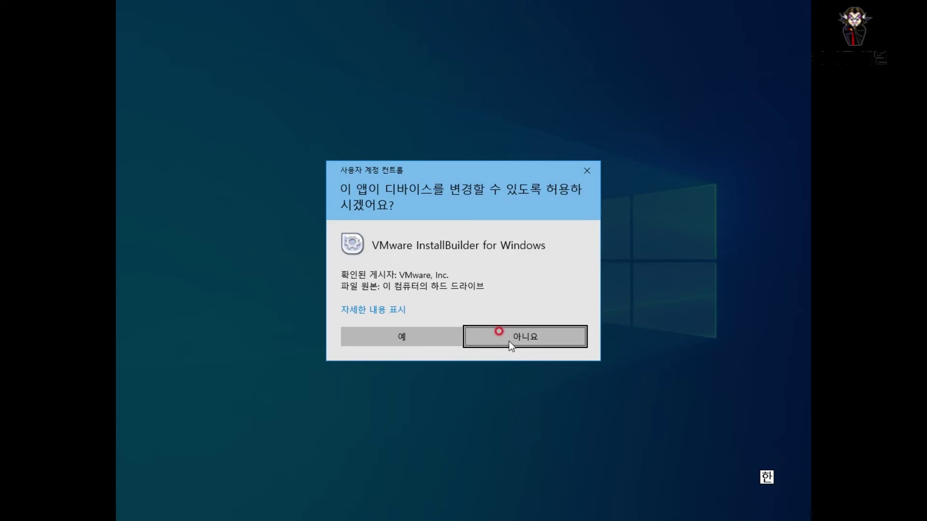
left_click(420, 338)
left_click(419, 314)
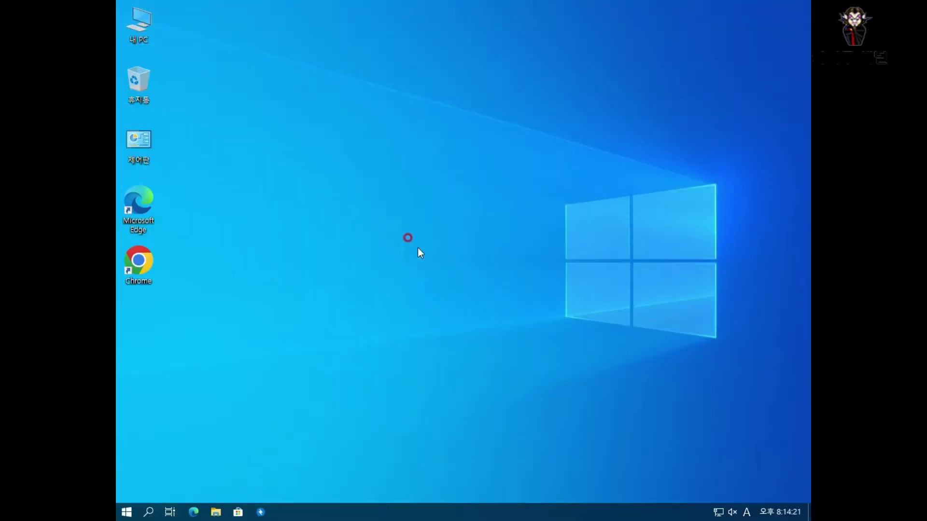
- Browse File Explorer to C:\Bitnami\wampstack-7.4.32-0\php
double_click(140, 28)
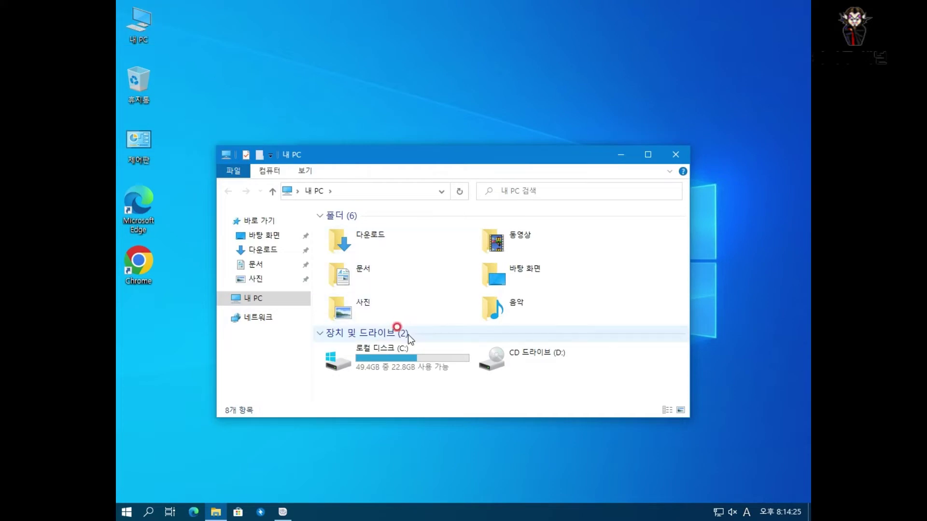
double_click(398, 356)
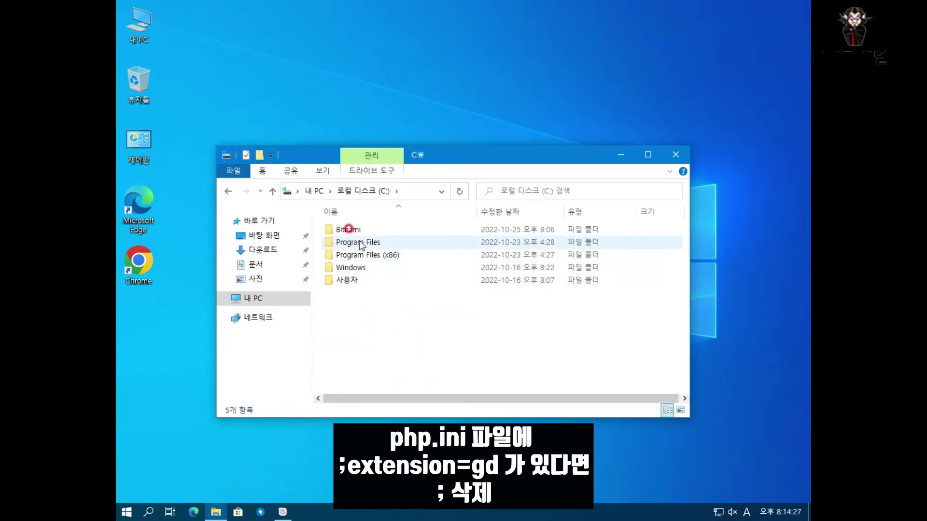
double_click(349, 230)
double_click(357, 233)
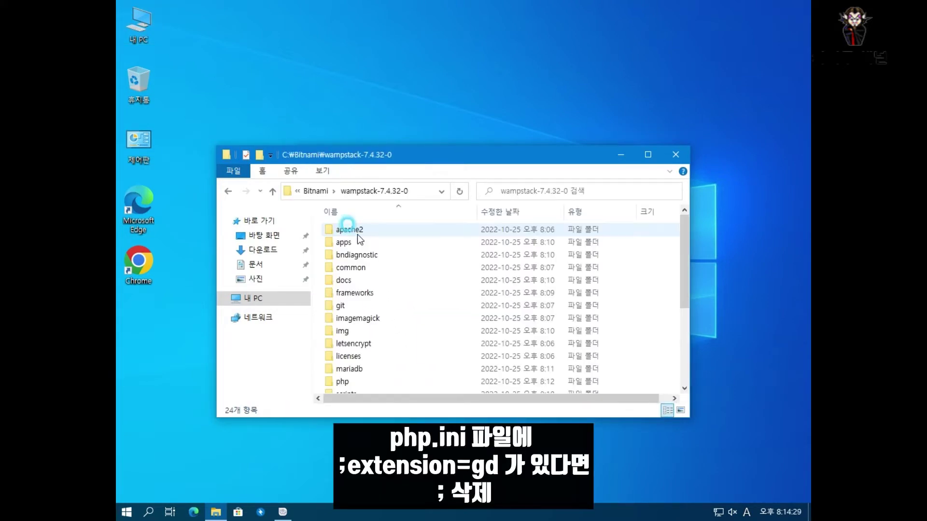
left_click(357, 295)
key("p")
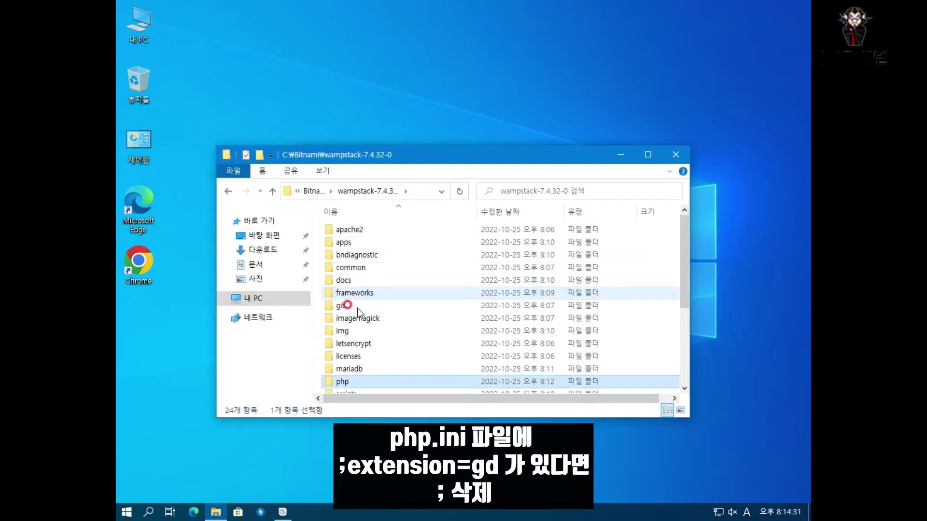
double_click(346, 380)
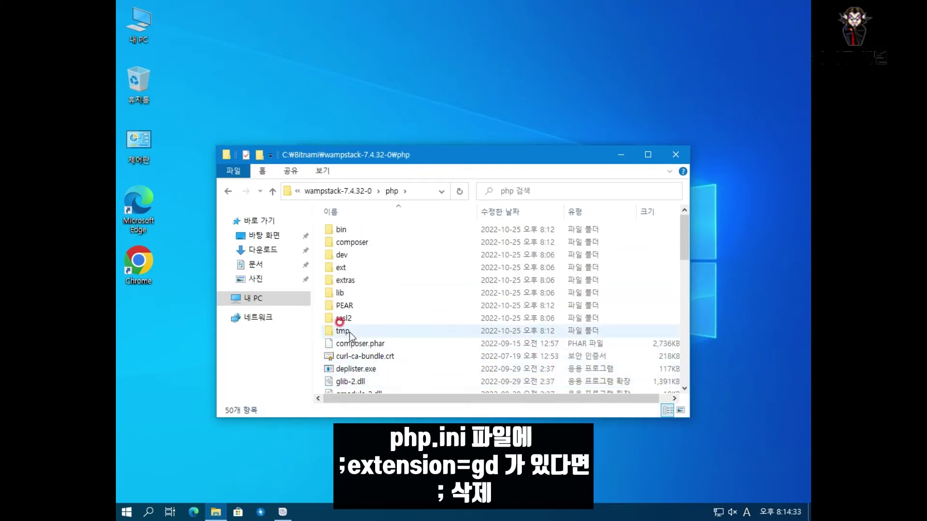
- Maximise the php folder window and open php.ini in Notepad
scroll(349, 332, "down", 1)
double_click(419, 155)
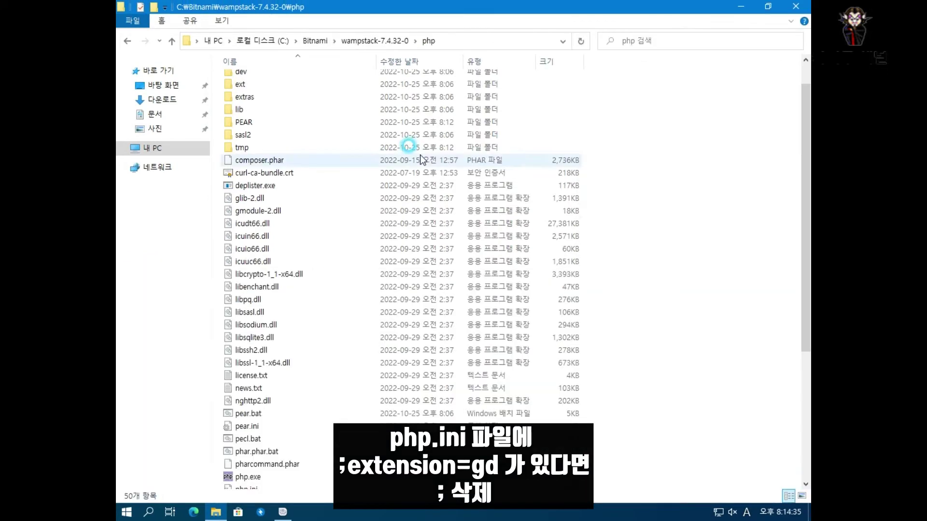
left_click(244, 296)
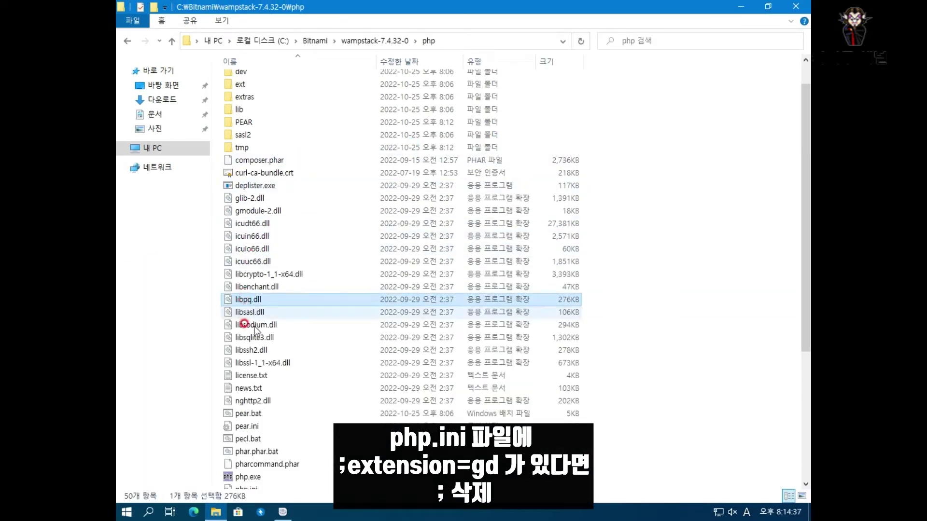
left_click(249, 425)
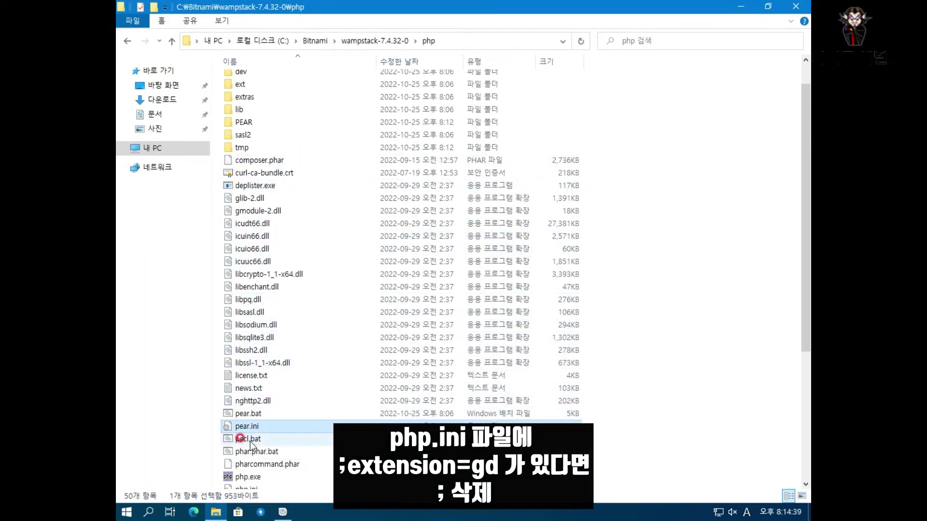
scroll(248, 425, "down", 2)
double_click(248, 423)
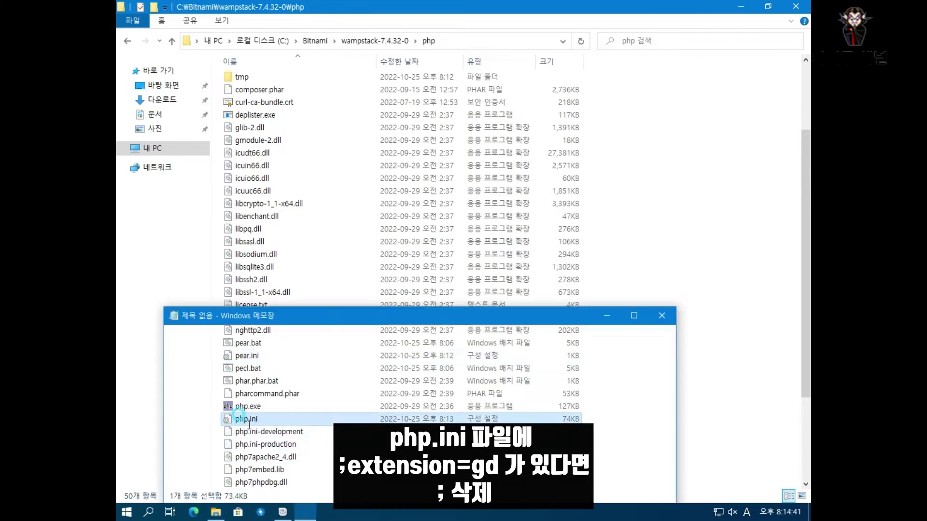
- Search php.ini for 'gd=' and 'gd', finding the enabled extension=gd2 line
left_click_drag(315, 313, 335, 166)
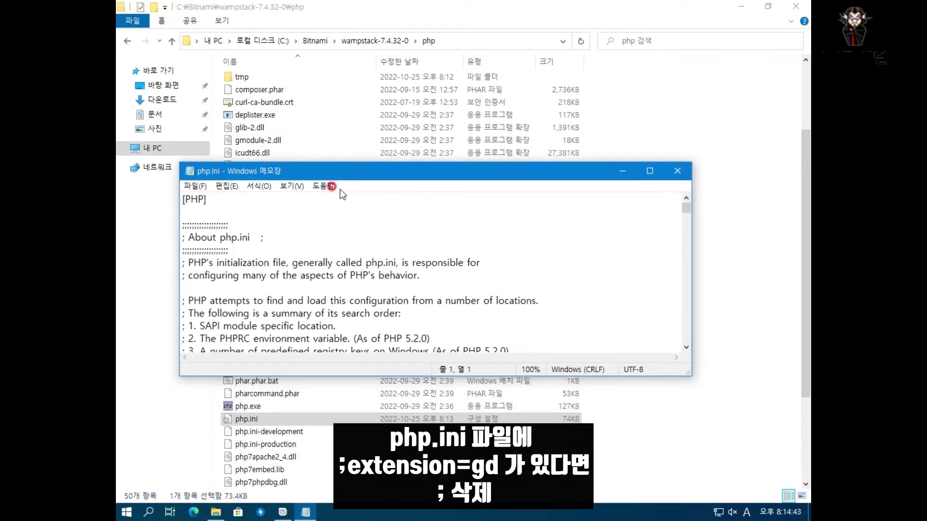
key("ctrl+f")
type("gd")
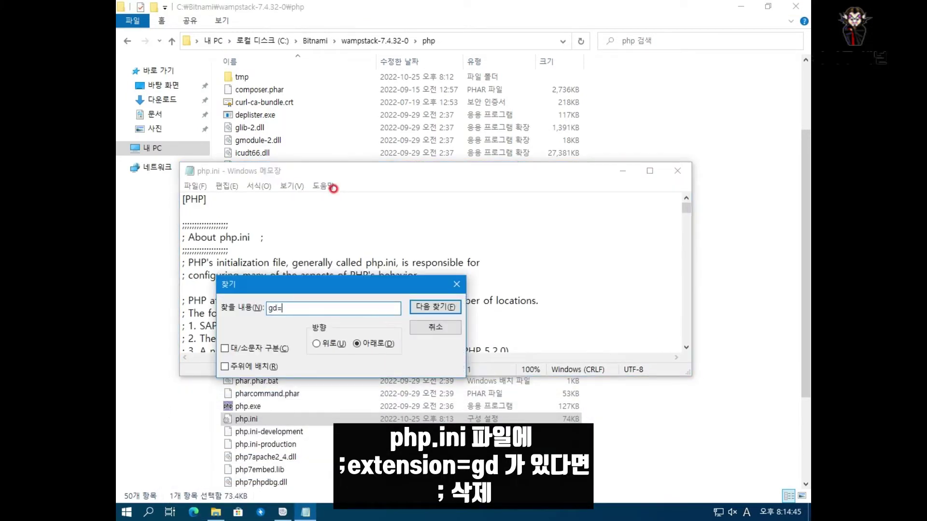
type("=")
key("Return")
key("Return")
key("BackSpace")
key("Return")
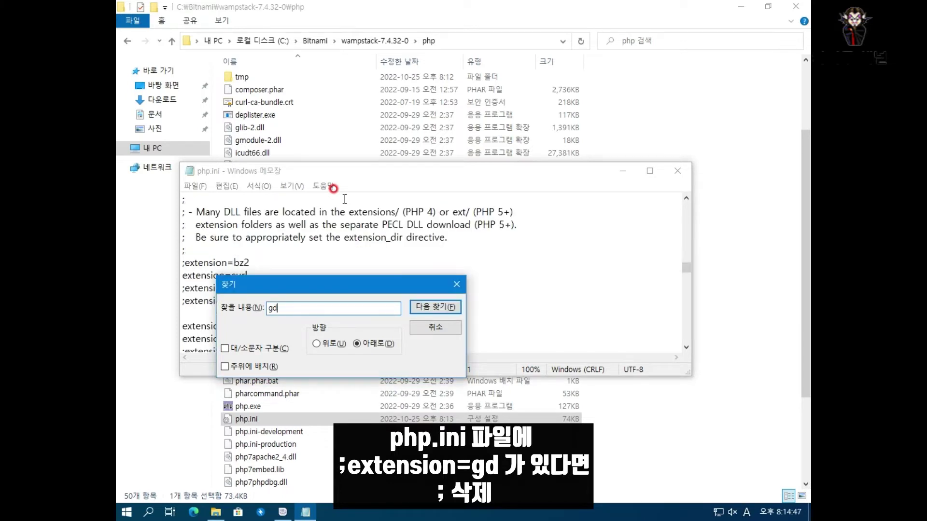
key("Escape")
key("Home")
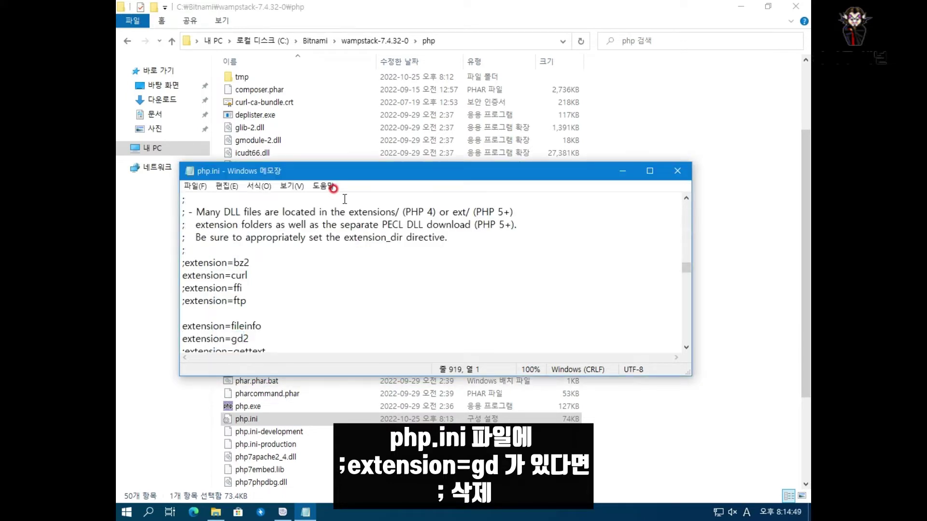
scroll(345, 199, "down", 3)
key("ctrl+f")
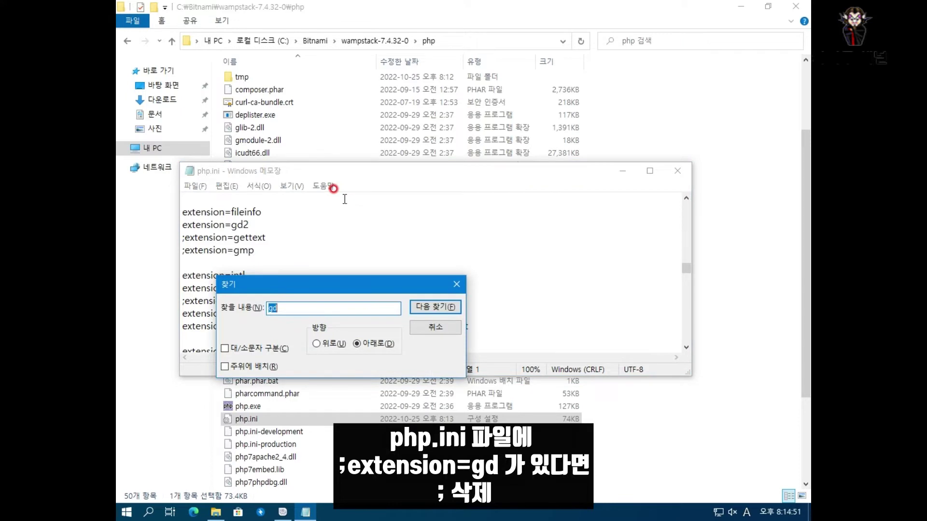
key("Return")
key("Return")
key("Escape")
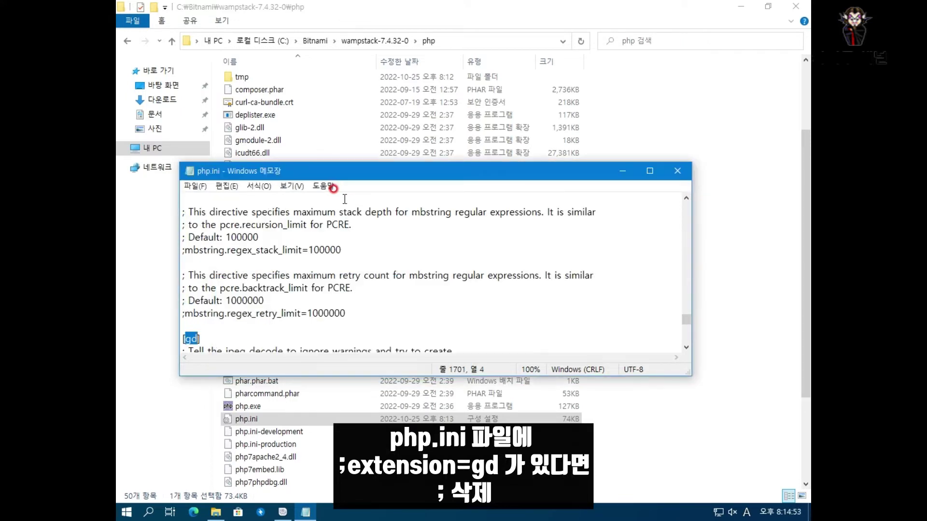
key("F3")
key("ctrl+f")
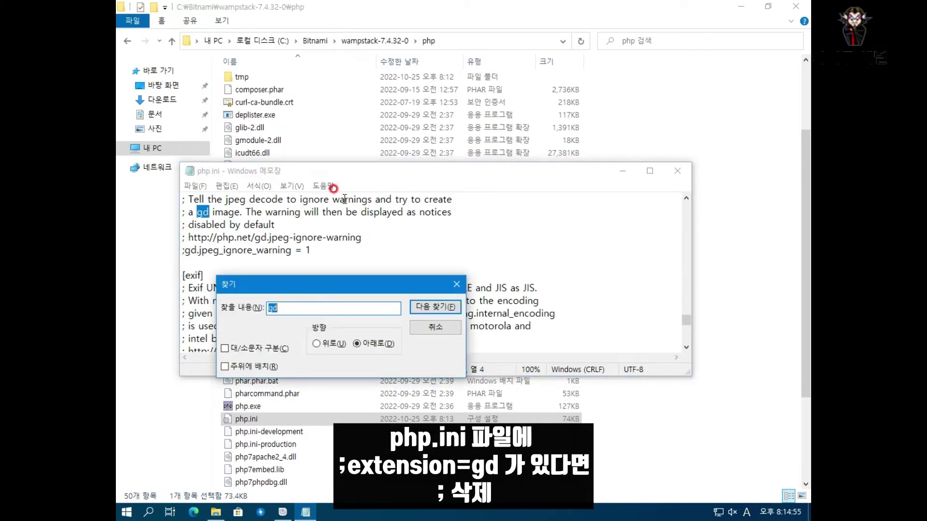
key("Return")
key("Return")
key("Return")
key("Return")
key("Return")
key("Escape")
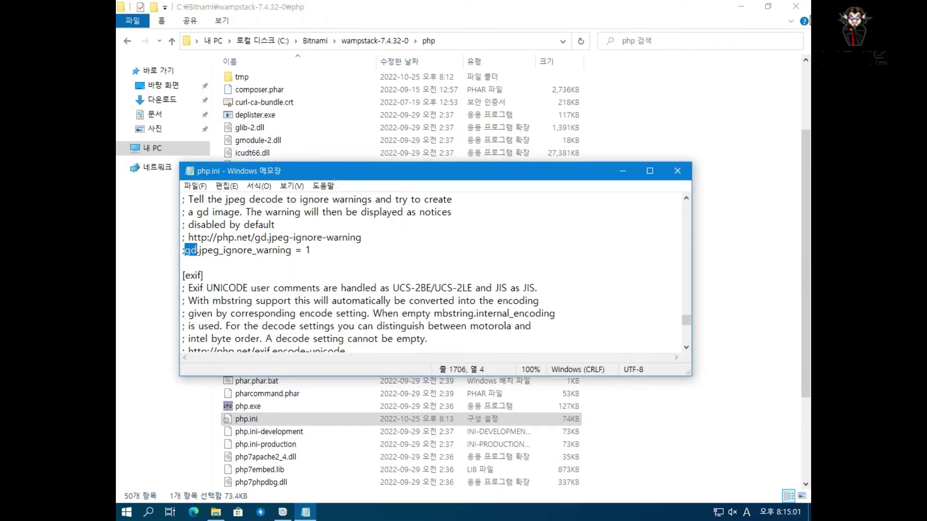
left_click(371, 251)
- Search for 'extension=gd' and 'gd' again, confirm no commented gd line, and close Notepad
key("ctrl+f")
type("extension=gd")
key("Return")
key("Return")
key("BackSpace")
key("BackSpace")
key("ctrl+a")
type("gd")
key("Return")
key("Return")
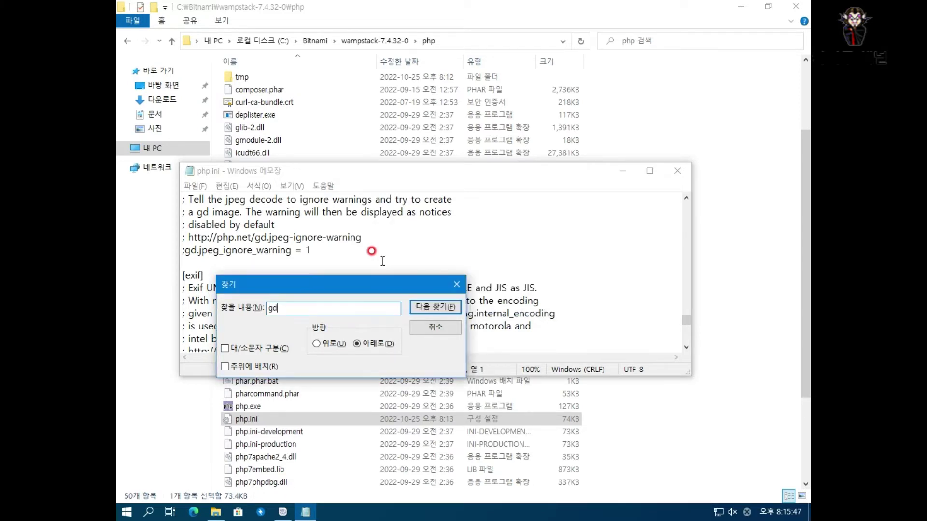
key("Escape")
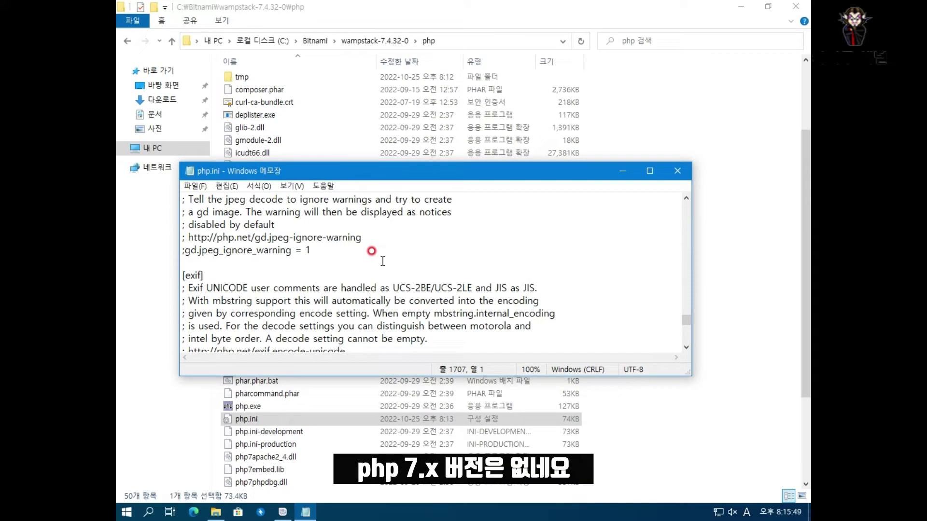
scroll(382, 261, "down", 4)
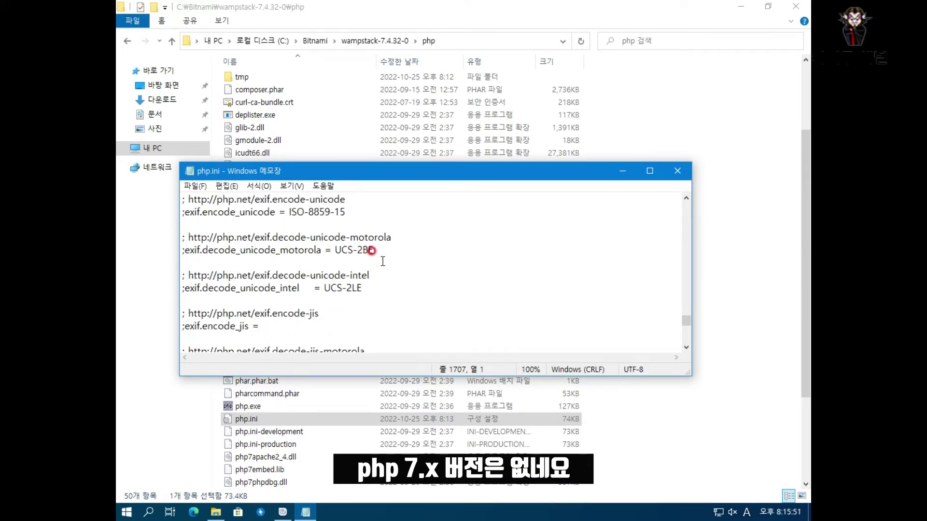
key("ctrl+f")
key("Return")
key("Return")
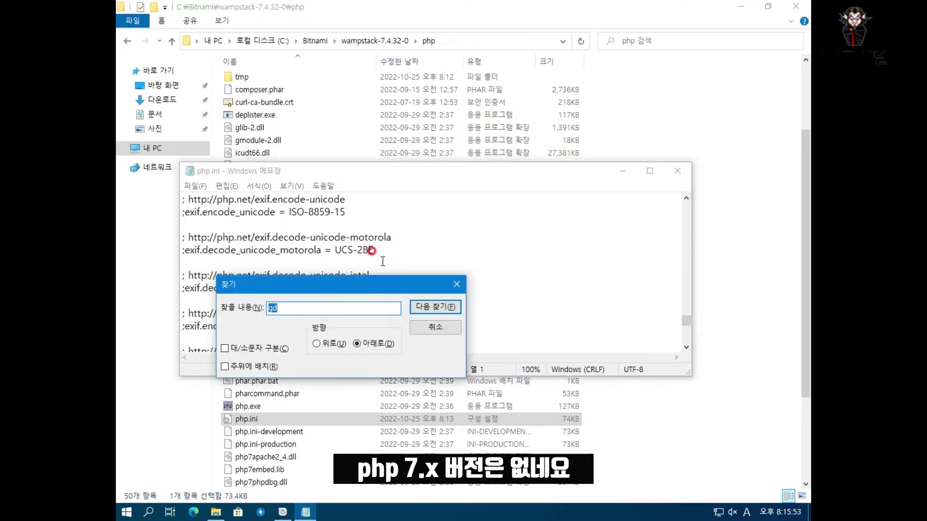
key("Escape")
scroll(382, 262, "down", 3)
scroll(371, 251, "up", 20)
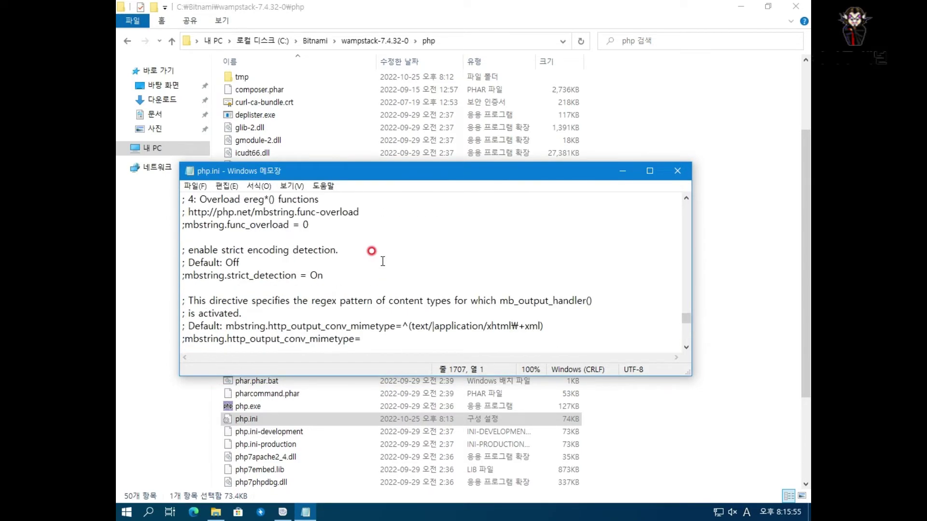
scroll(372, 251, "up", 20)
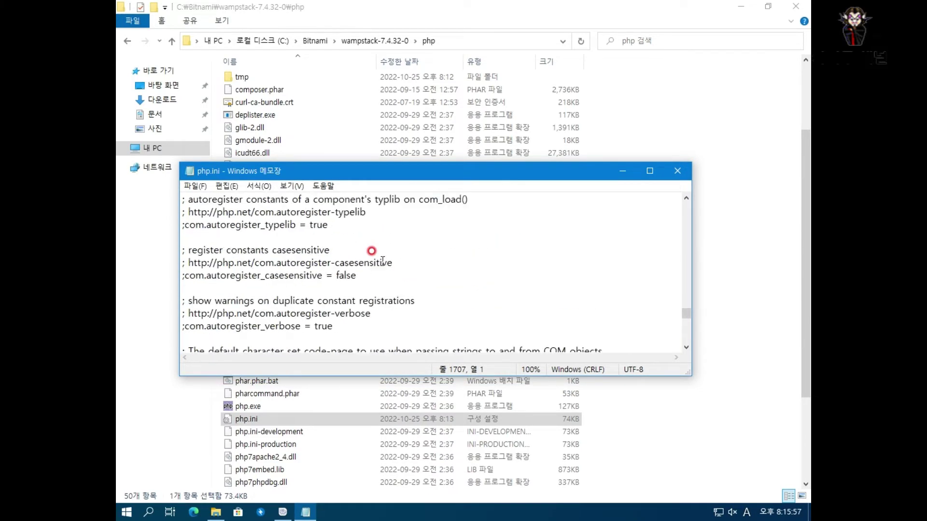
left_click(677, 171)
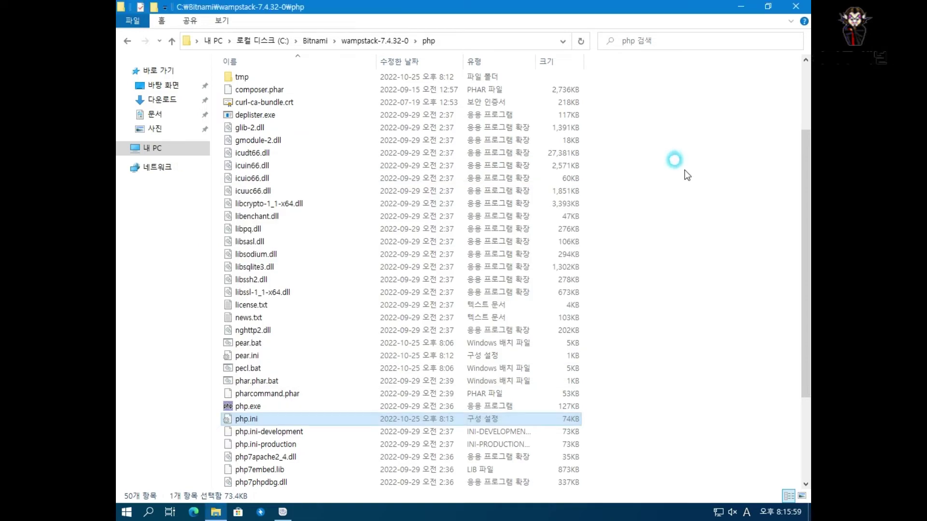
- Close Explorer and open 127.0.0.1/phpmyadmin in Chrome
left_click(795, 7)
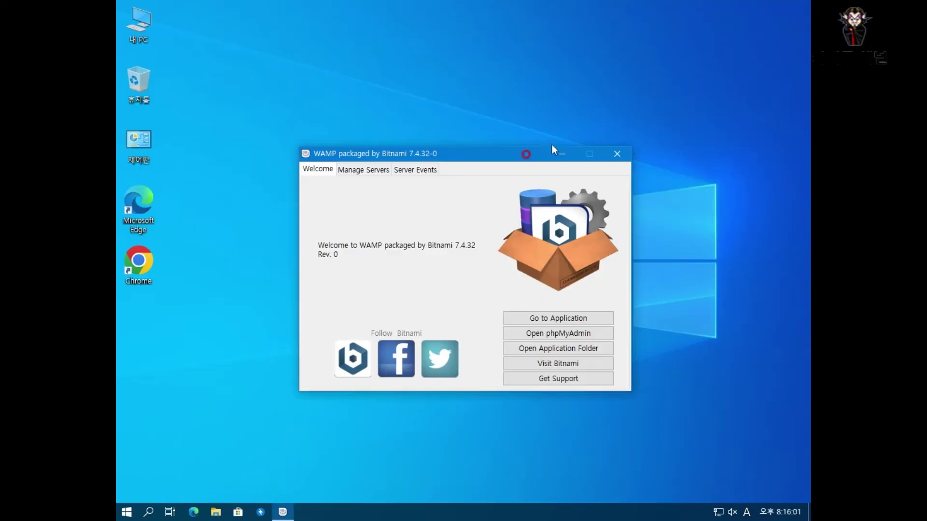
double_click(141, 258)
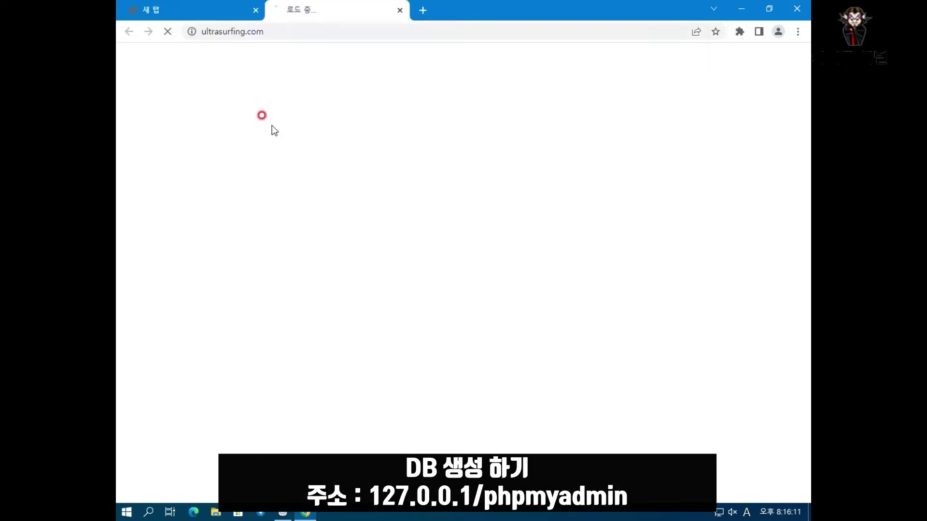
left_click(401, 10)
type("127.0.0.1/")
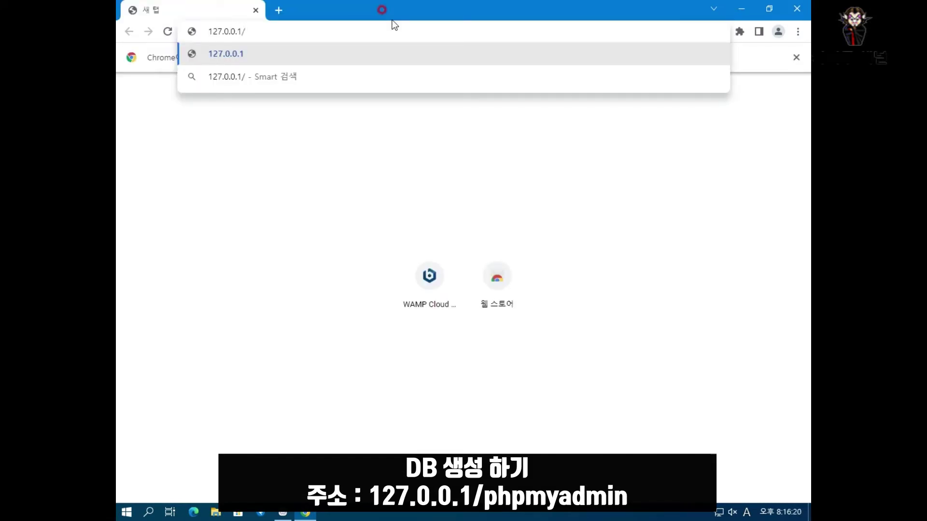
key("Return")
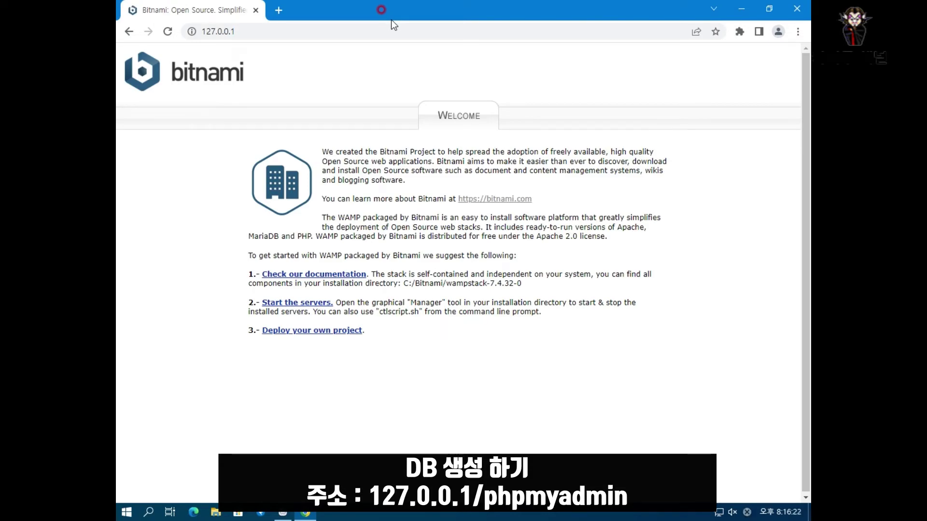
left_click(393, 27)
left_click(392, 27)
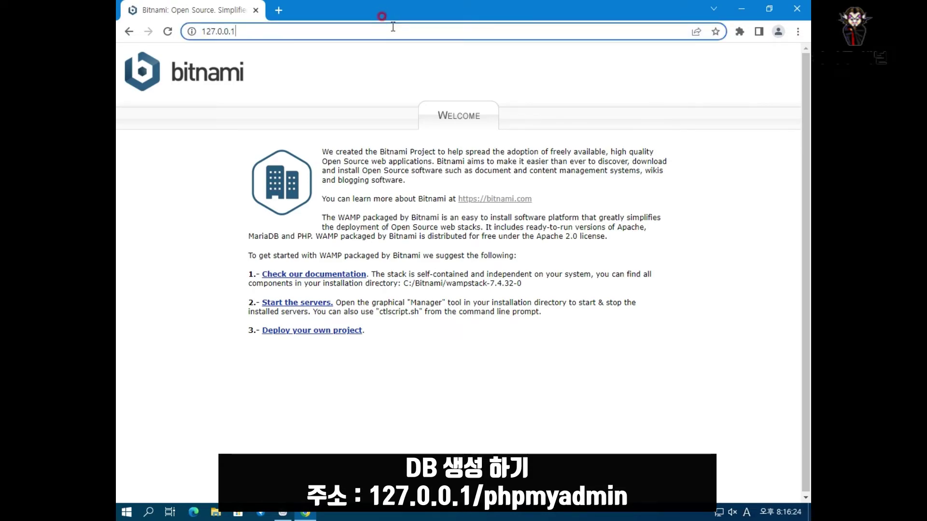
type("/phpmyadmin")
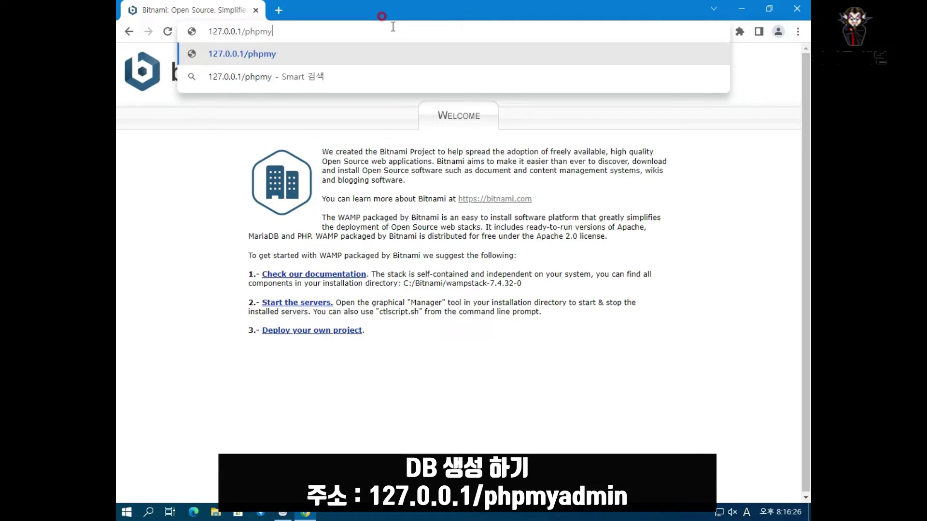
key("Return")
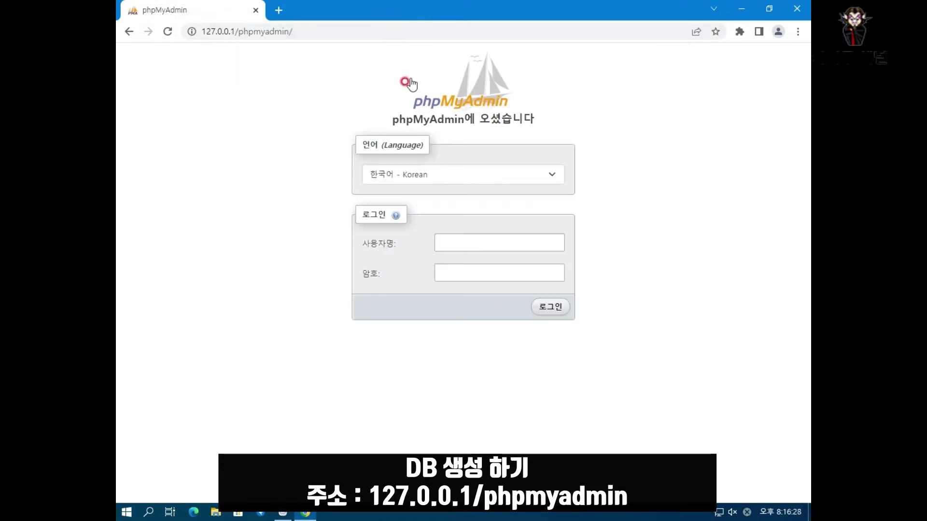
- Log in to phpMyAdmin as root with the administrator password
left_click(478, 244)
type("root")
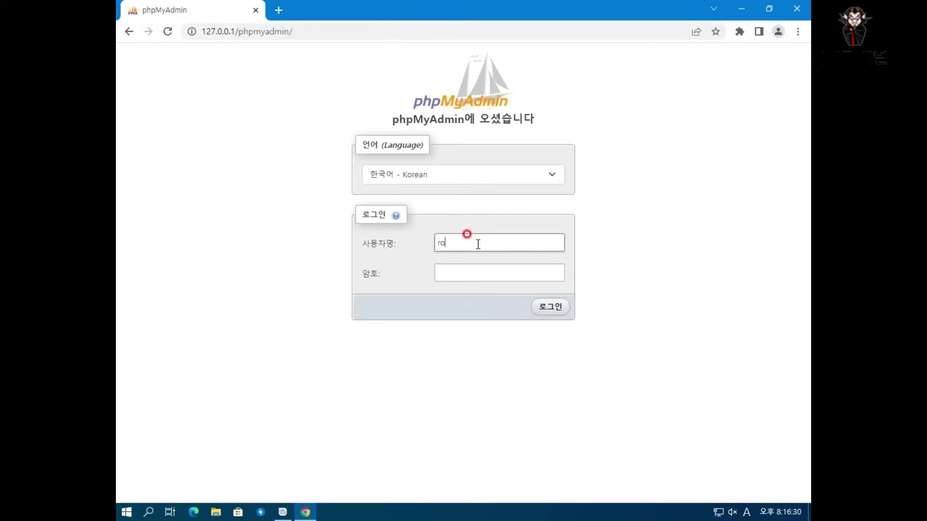
key("Tab")
type("123456789")
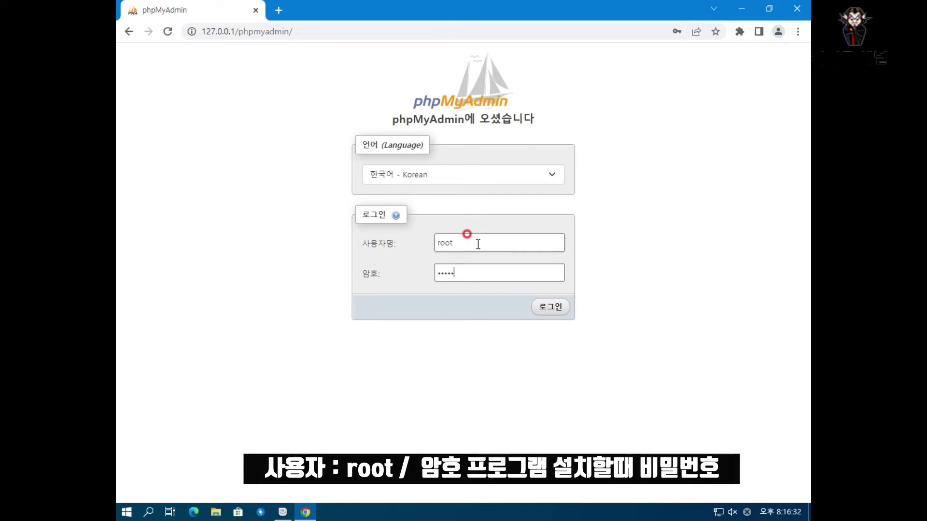
key("Return")
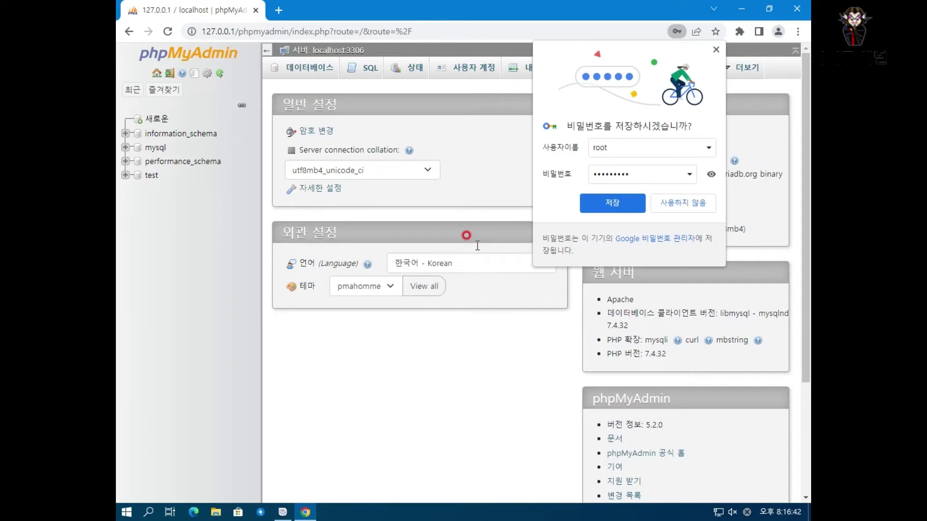
- Create the 'board' database (utf8mb4_unicode_ci) and open its empty structure page from the tree
left_click(718, 46)
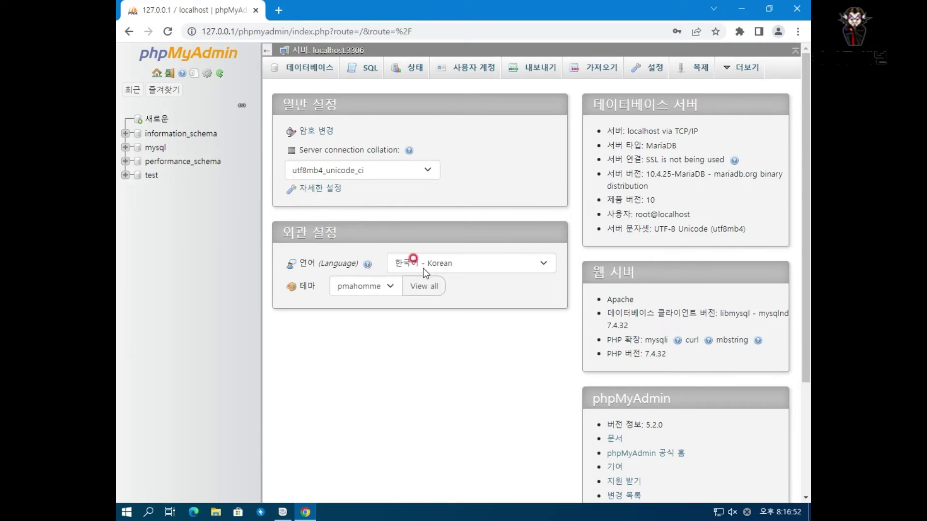
left_click(158, 121)
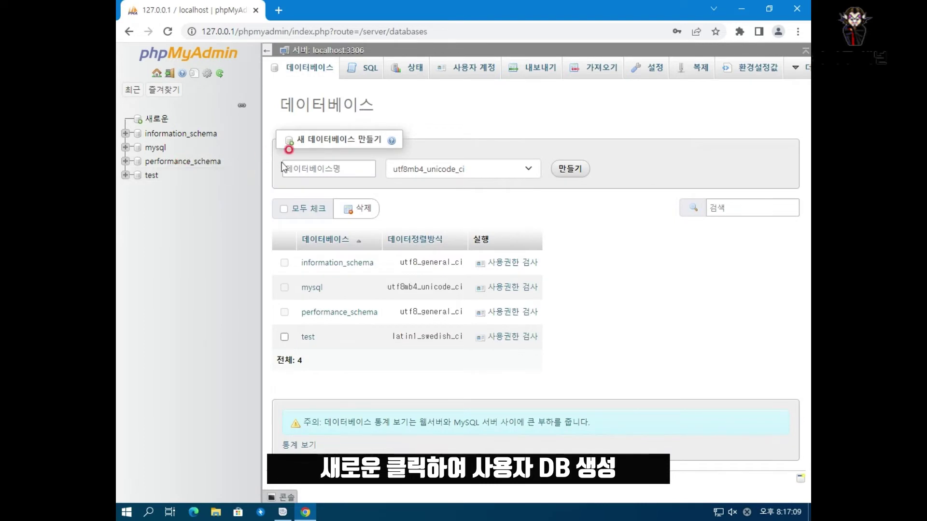
left_click(354, 168)
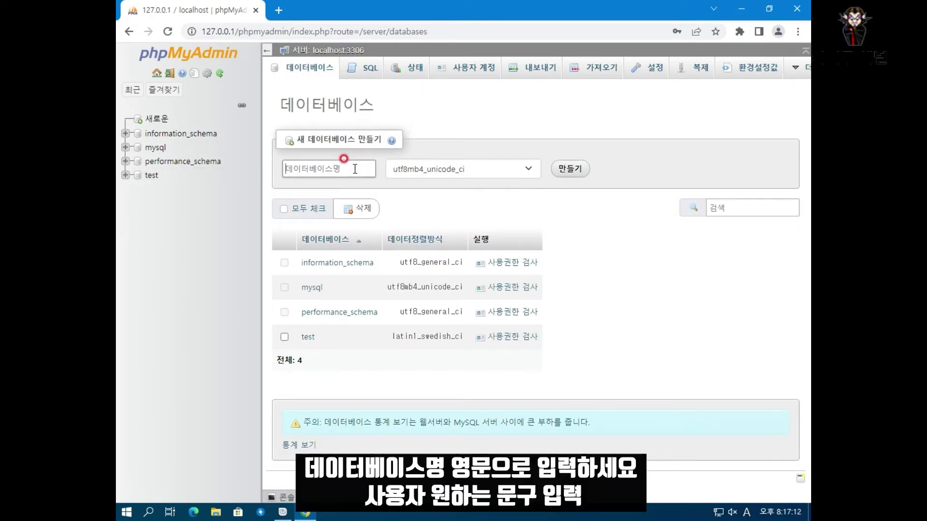
type("boar")
key("BackSpace")
key("BackSpace")
type("ard")
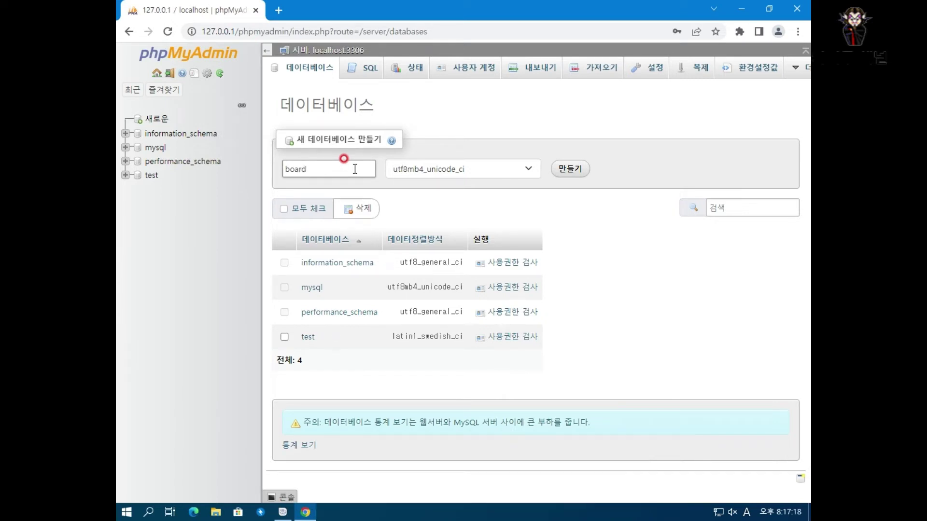
left_click(572, 172)
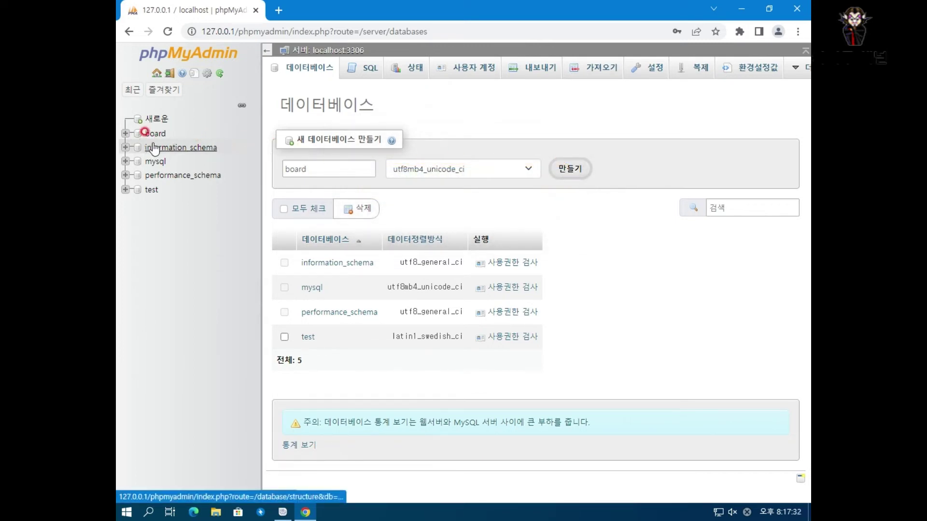
left_click(163, 137)
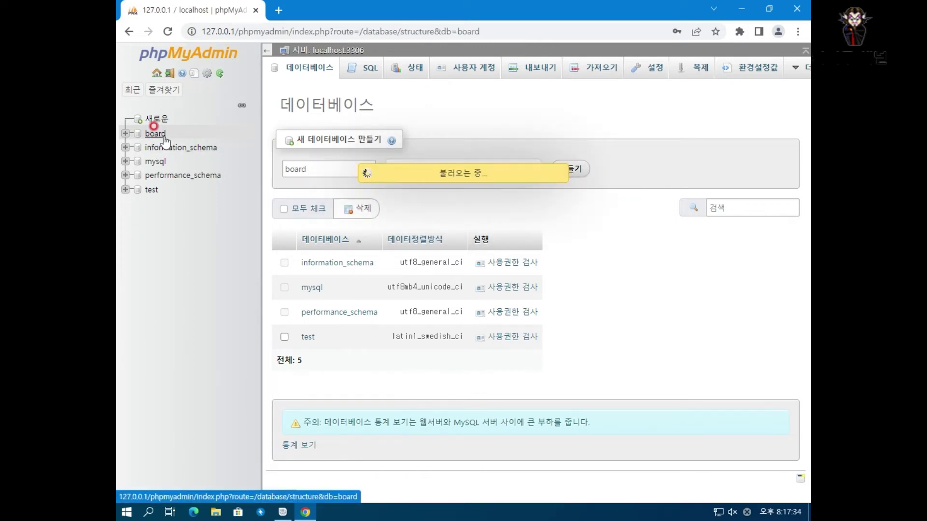
left_click(581, 98)
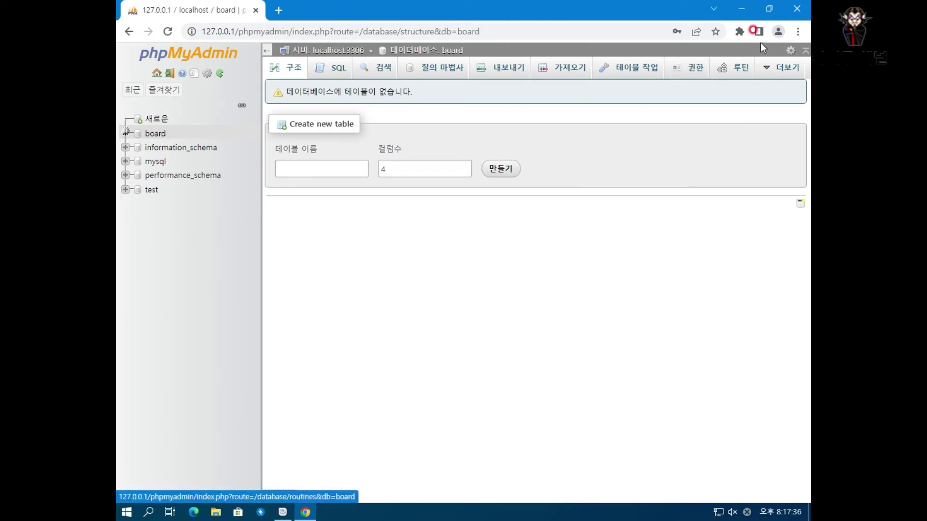
- Close Chrome, browse to C:\Bitnami\wampstack-7.4.32-0\apache2\htdocs, then minimise File Explorer
left_click(796, 8)
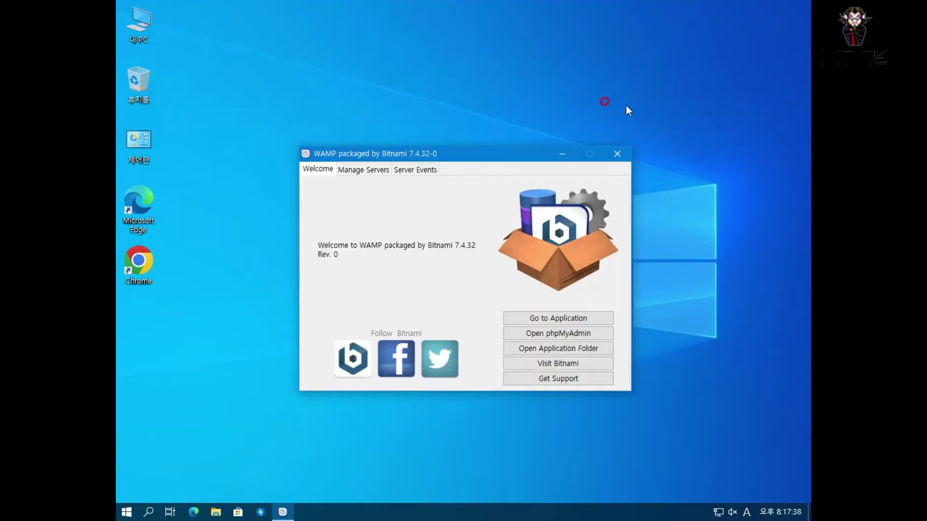
left_click(142, 36)
double_click(142, 37)
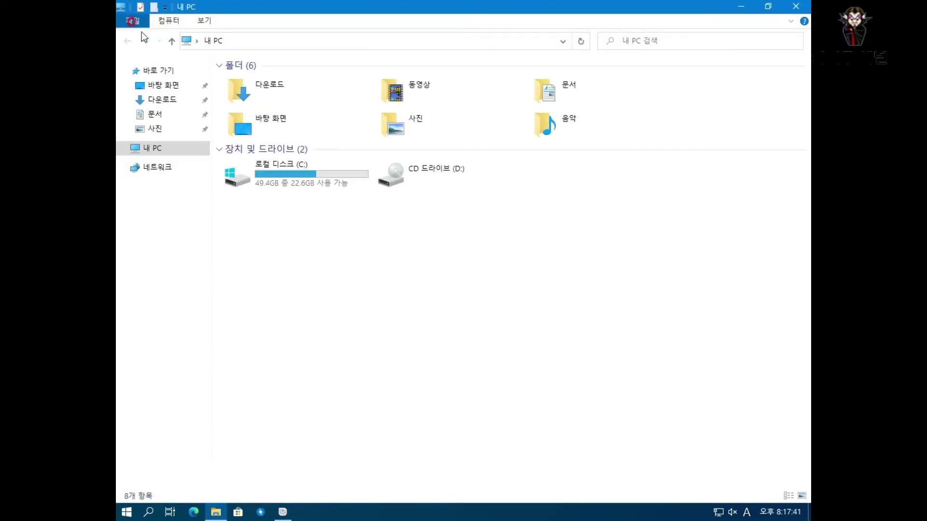
double_click(303, 163)
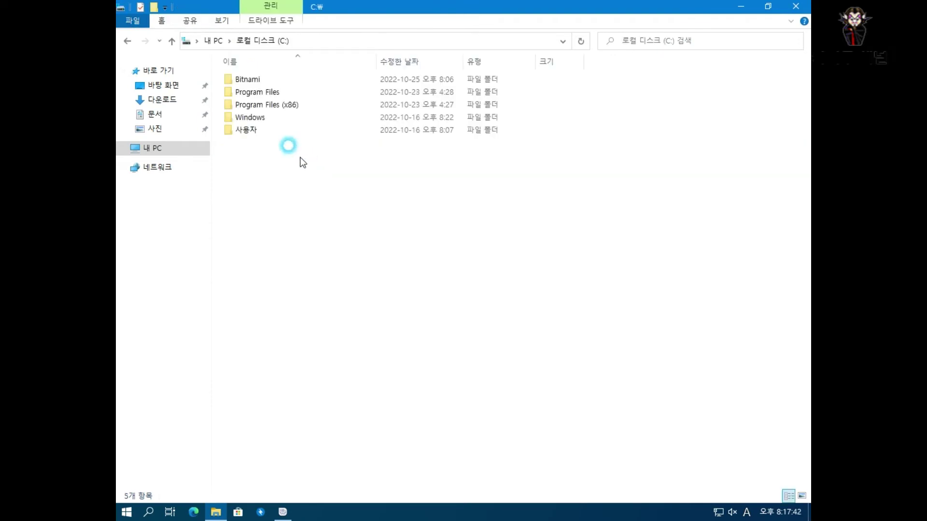
double_click(247, 90)
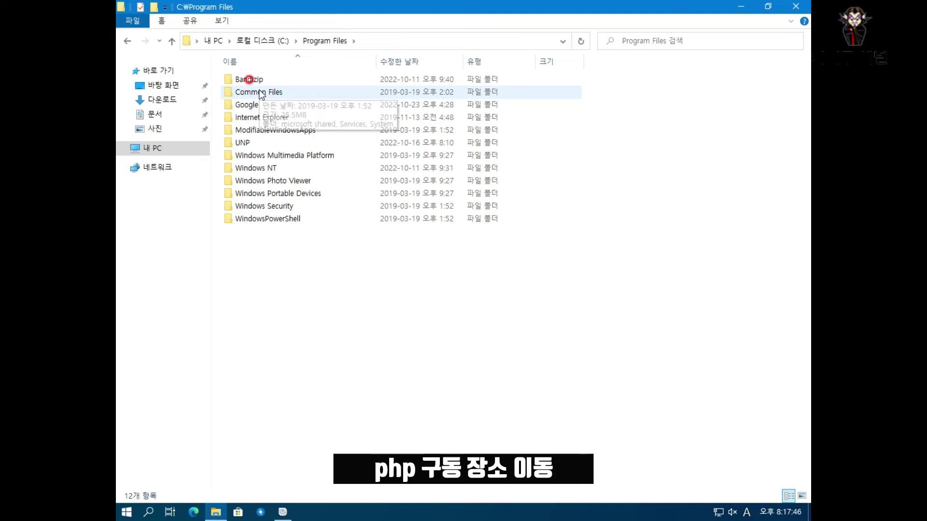
left_click(268, 43)
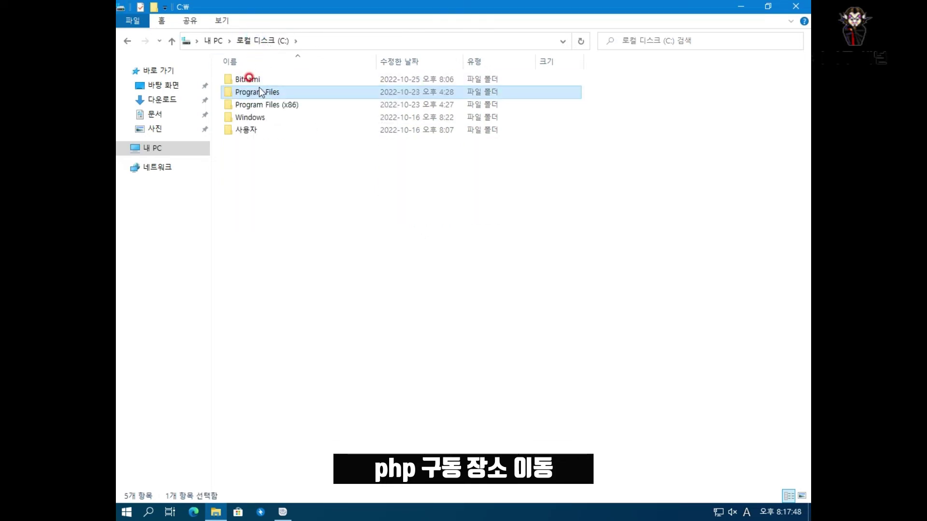
double_click(259, 81)
double_click(259, 81)
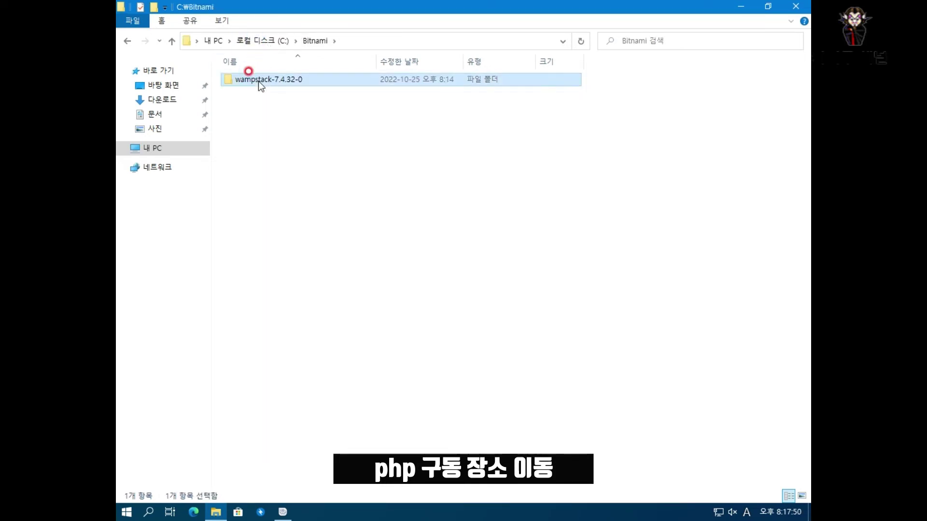
double_click(256, 79)
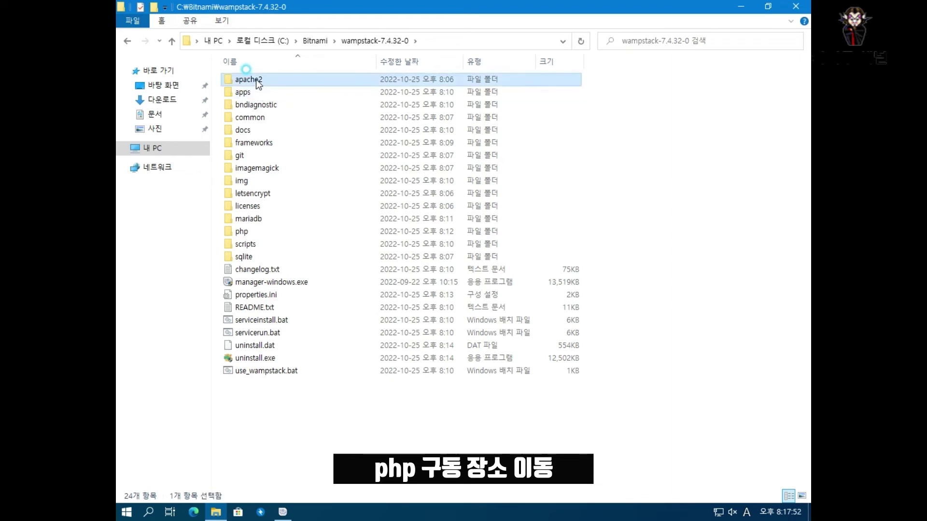
double_click(244, 117)
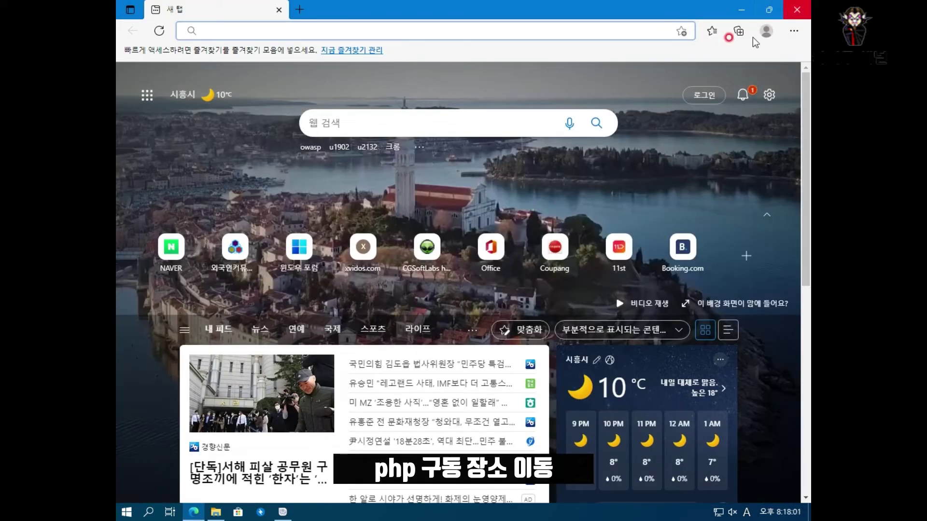
left_click(797, 10)
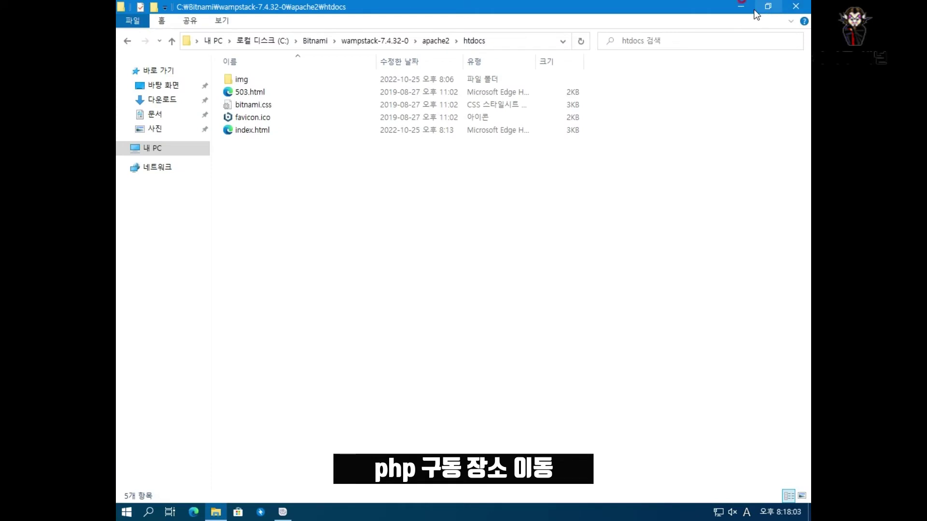
left_click(744, 8)
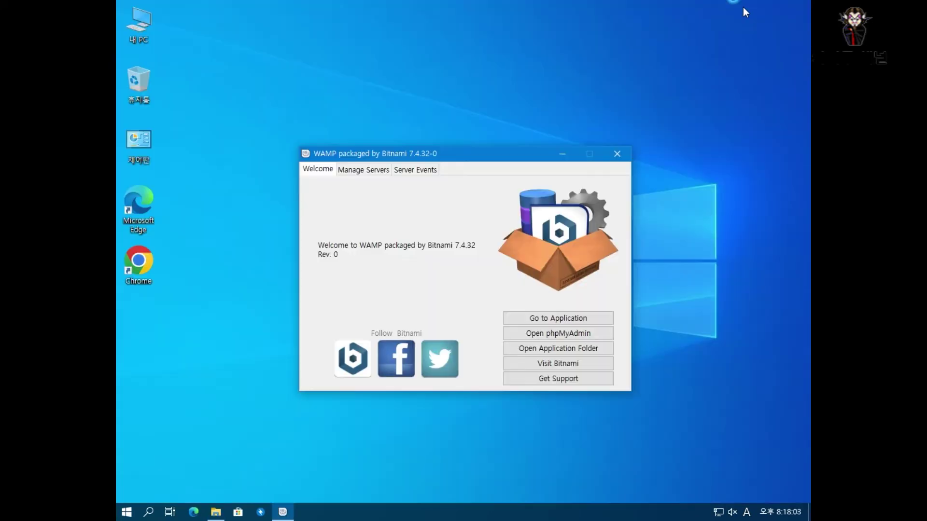
- Open sir.kr in Chrome and go to the Gnuboard5 download board
double_click(139, 261)
type("sir.kr")
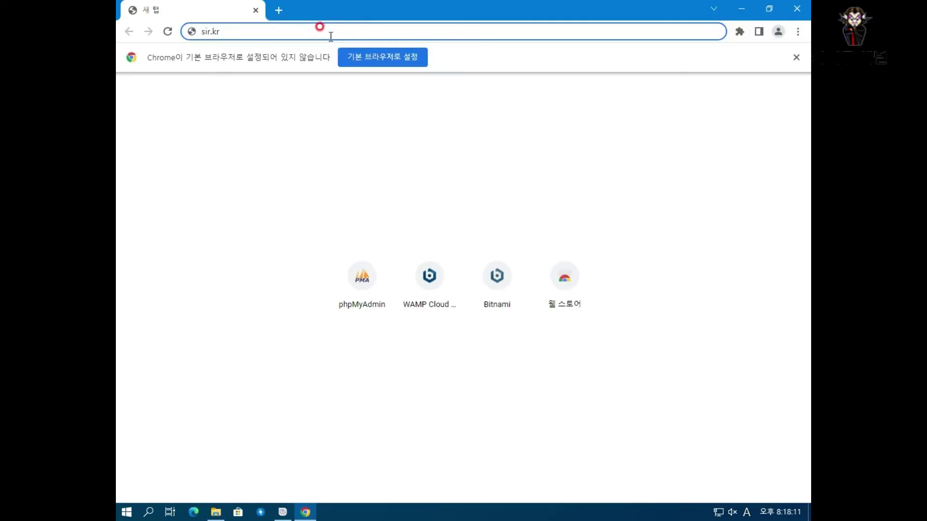
key("Return")
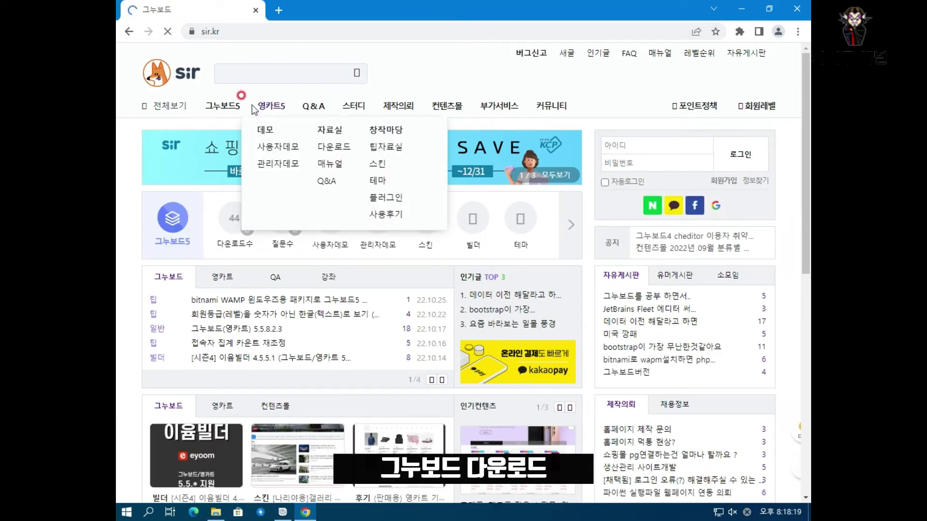
mouse_move(225, 107)
left_click(283, 146)
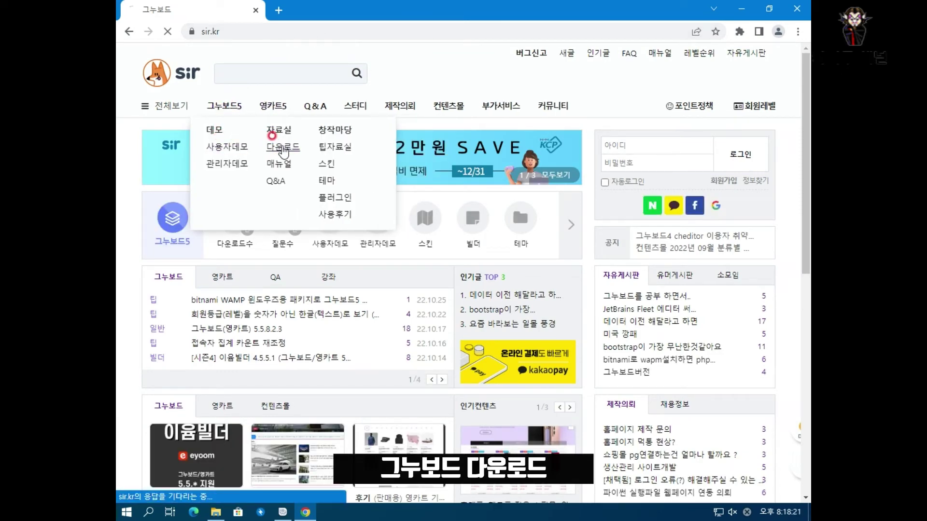
- Download gnuboard5.5.8.2.3.zip from the 5.5.8.2.3 release post and show it in its folder
left_click(215, 262)
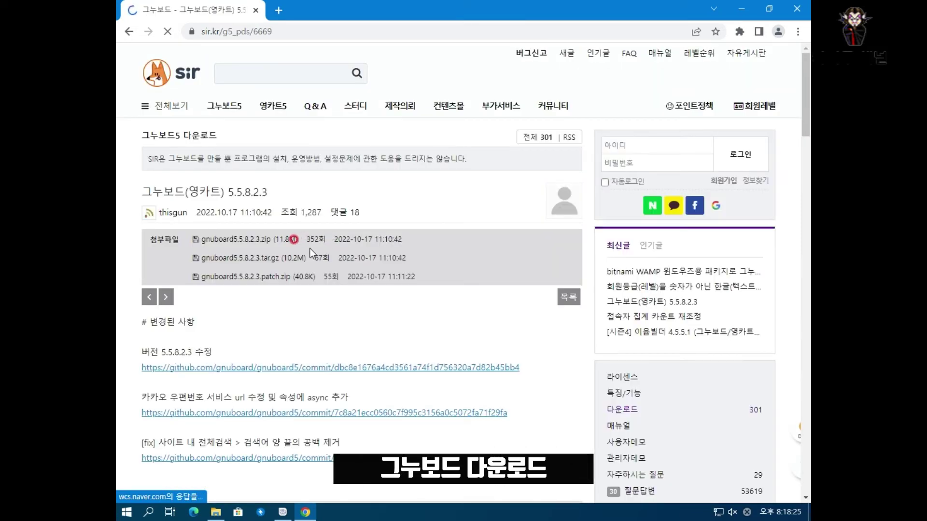
left_click(255, 241)
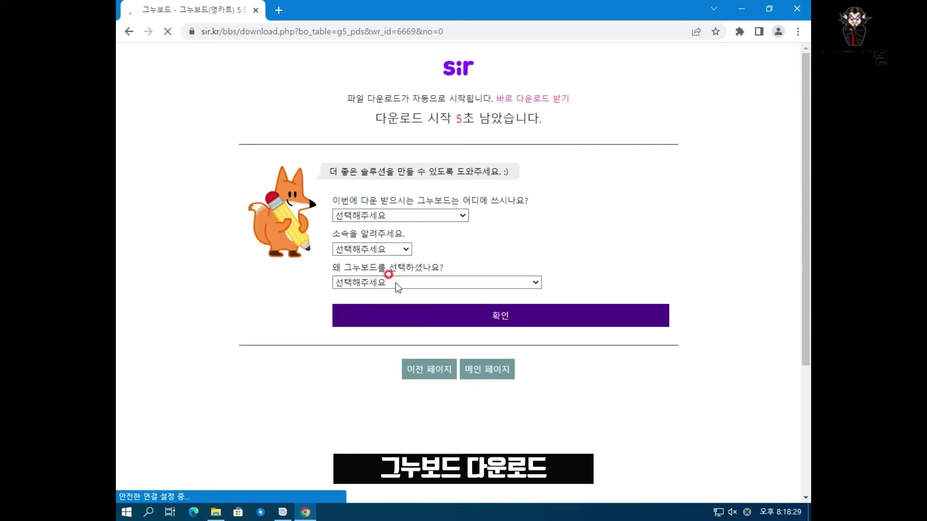
left_click(510, 98)
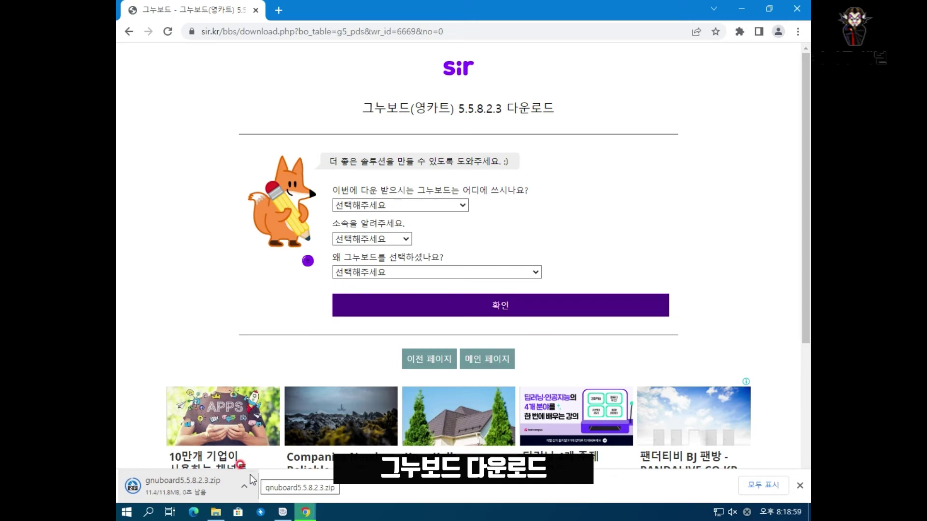
left_click(245, 488)
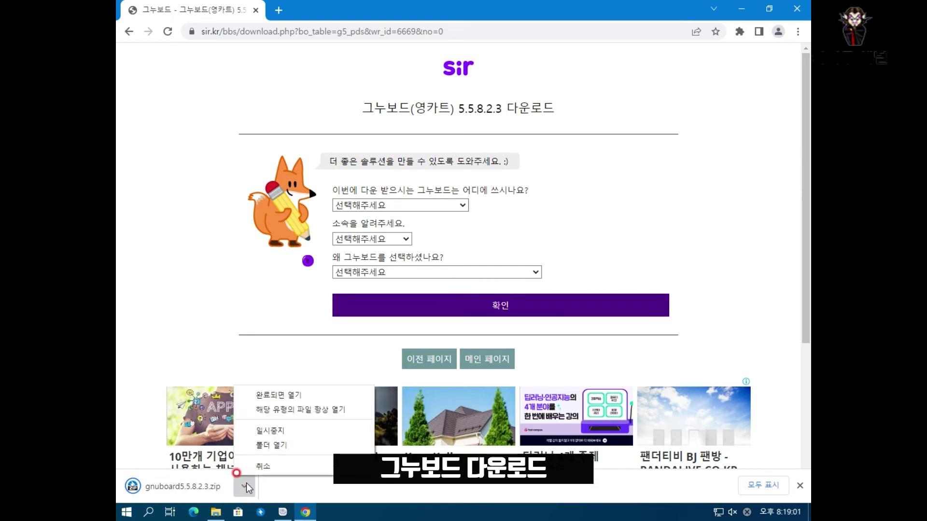
left_click(253, 438)
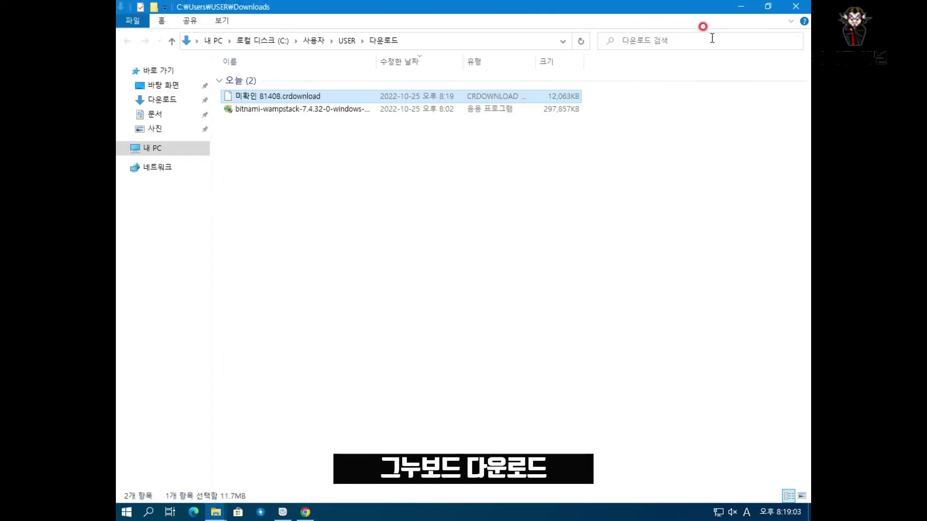
- Close Chrome and arrange the Downloads and htdocs Explorer windows side by side
double_click(719, 7)
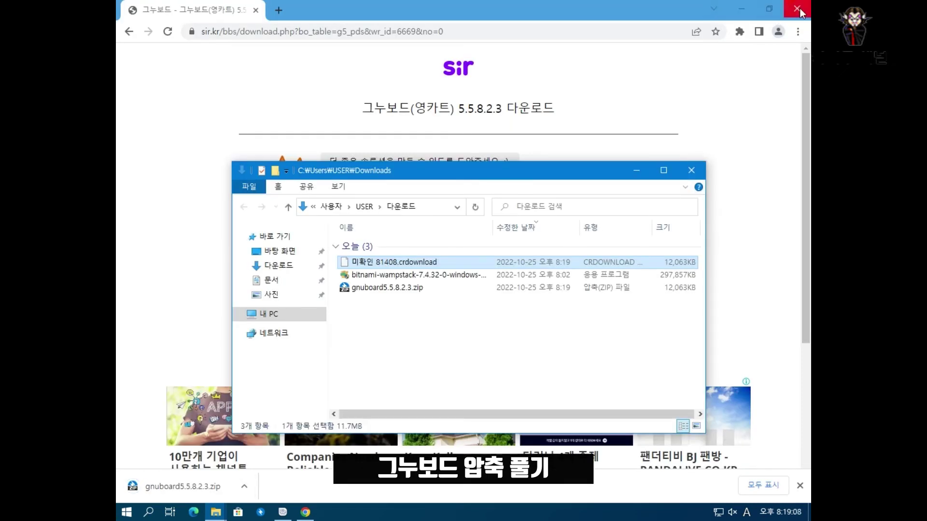
left_click(797, 8)
left_click_drag(484, 184, 573, 36)
left_click(216, 509)
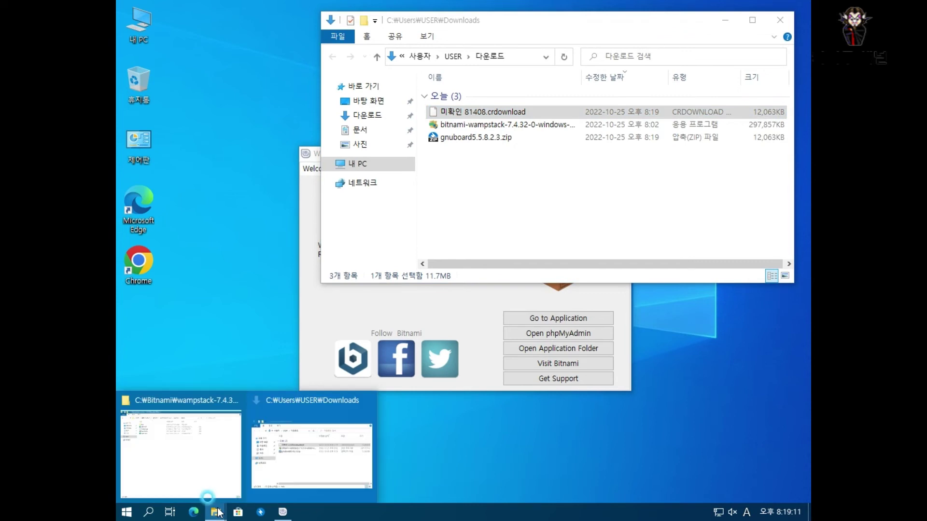
left_click(201, 468)
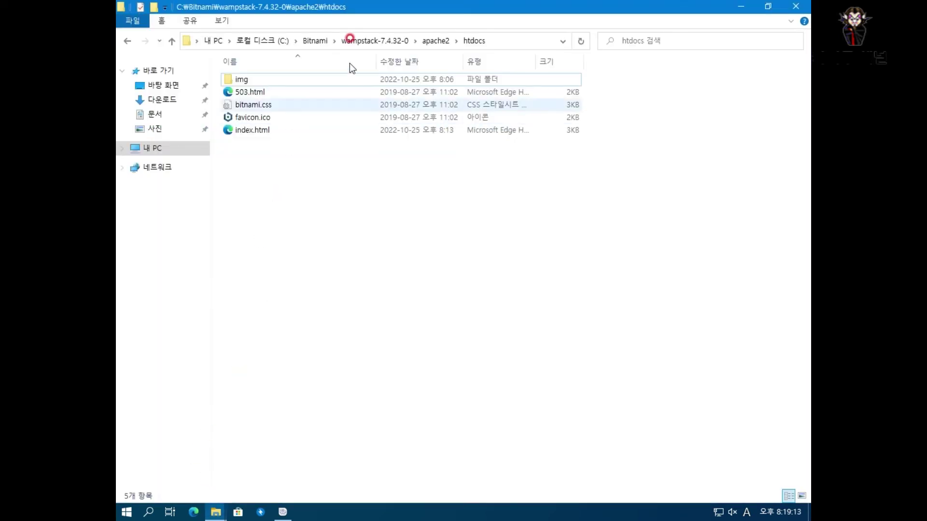
left_click_drag(384, 2, 391, 149)
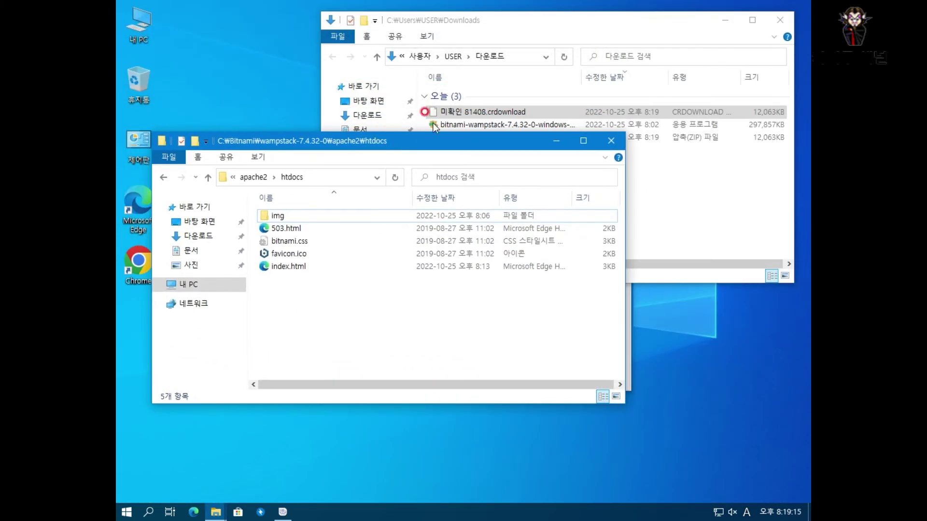
left_click(590, 162)
- Extract gnuboard5.5.8.2.3.zip into htdocs as a gnuboard5.5.8.2.3 folder with Bandizip
left_click_drag(485, 138, 328, 320)
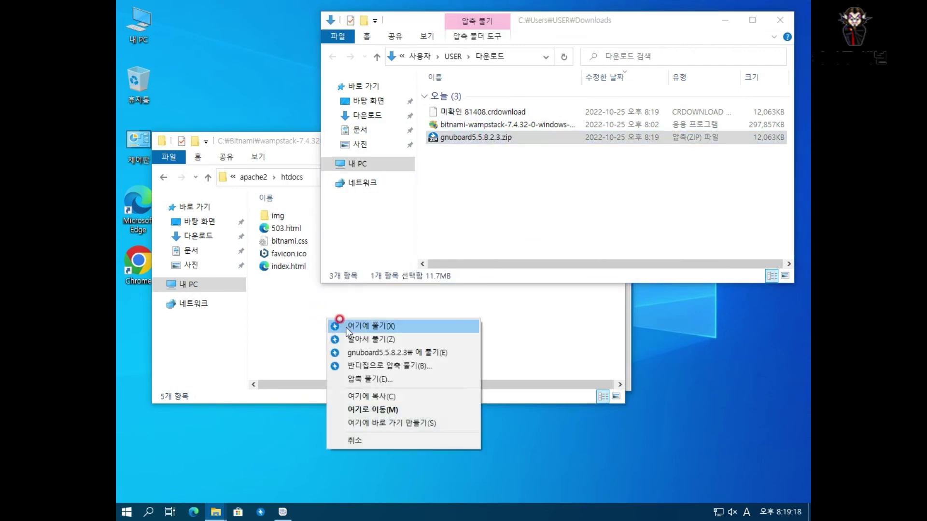
left_click(379, 352)
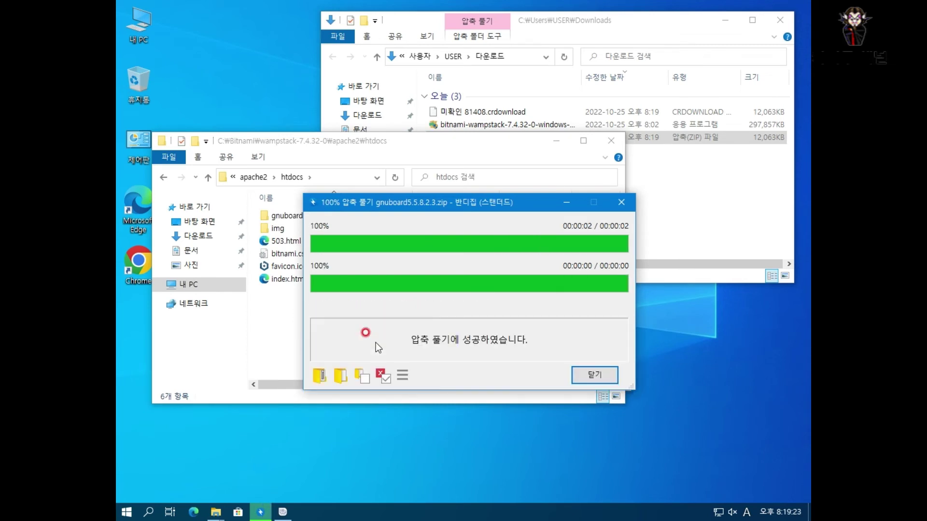
left_click(594, 374)
left_click(314, 219)
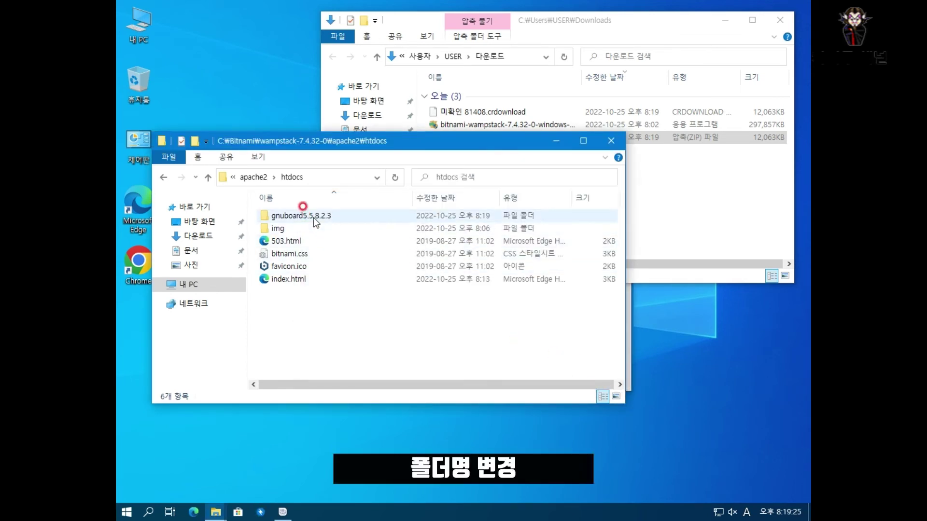
- Rename the extracted gnuboard5.5.8.2.3 folder to board
key("F2")
type("board")
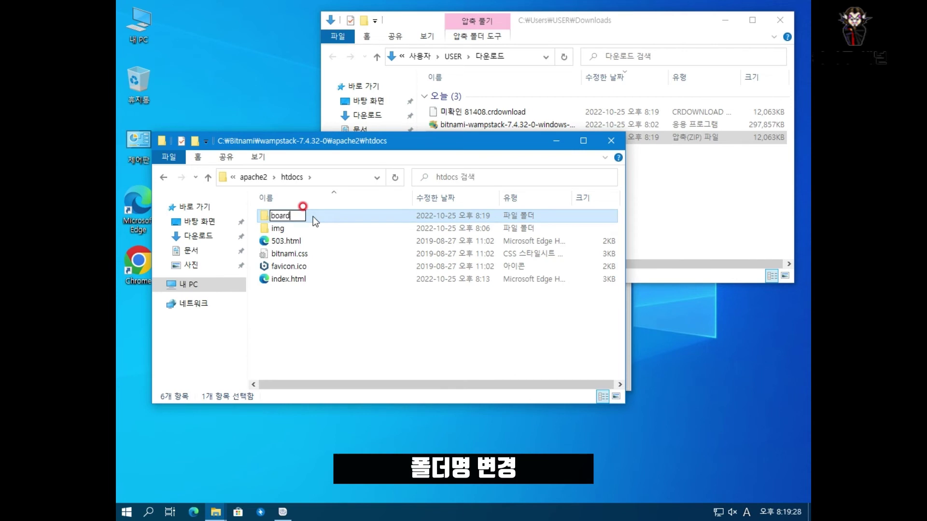
key("Return")
- Create an empty data folder inside the board folder
double_click(313, 216)
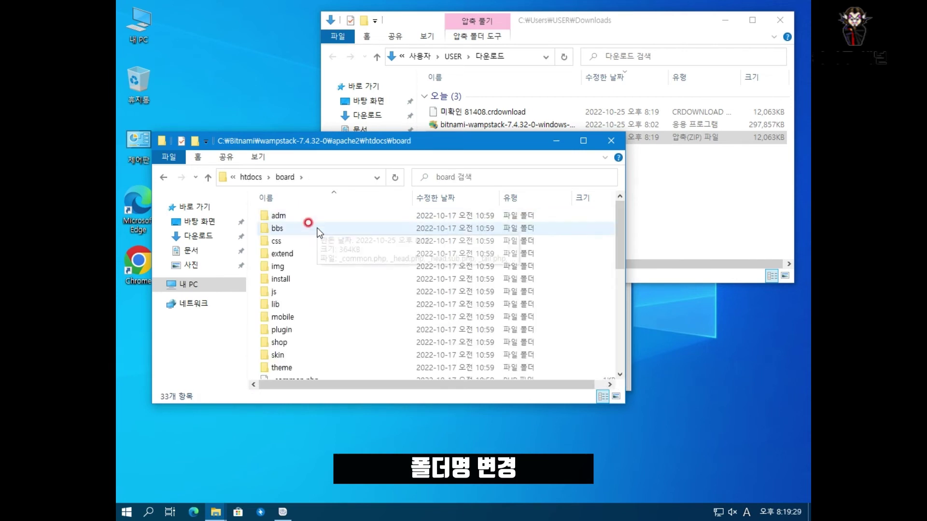
double_click(439, 142)
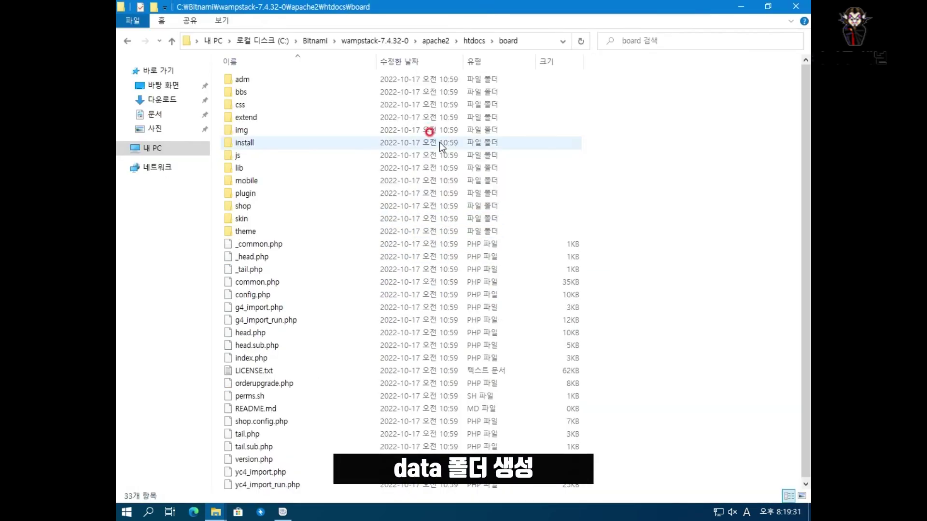
right_click(620, 291)
type("wf")
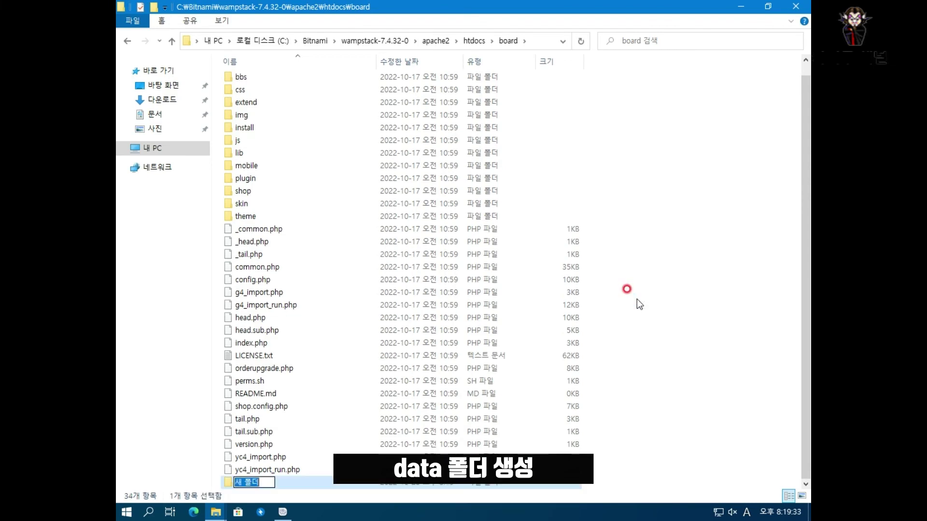
type("data")
key("Return")
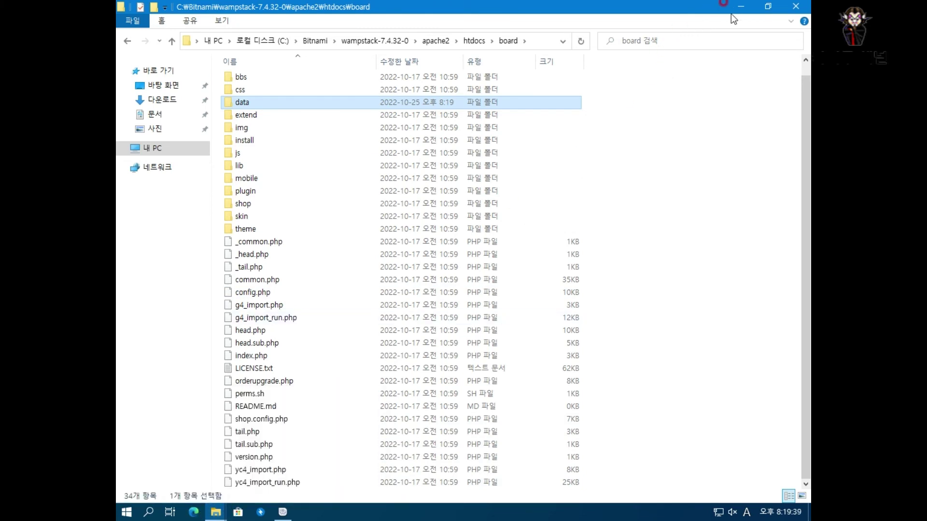
- Minimize the board window and launch Chrome from the desktop shortcut
left_click(743, 6)
left_click(246, 211)
double_click(135, 247)
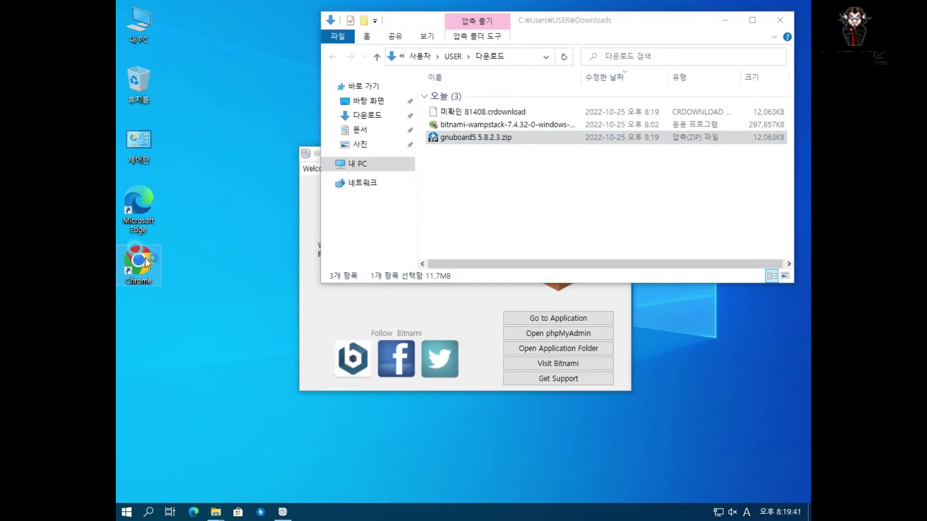
- Load 127.0.0.1/board, start the Gnuboard5 installer and accept the licence agreement
type("127.0.0.1")
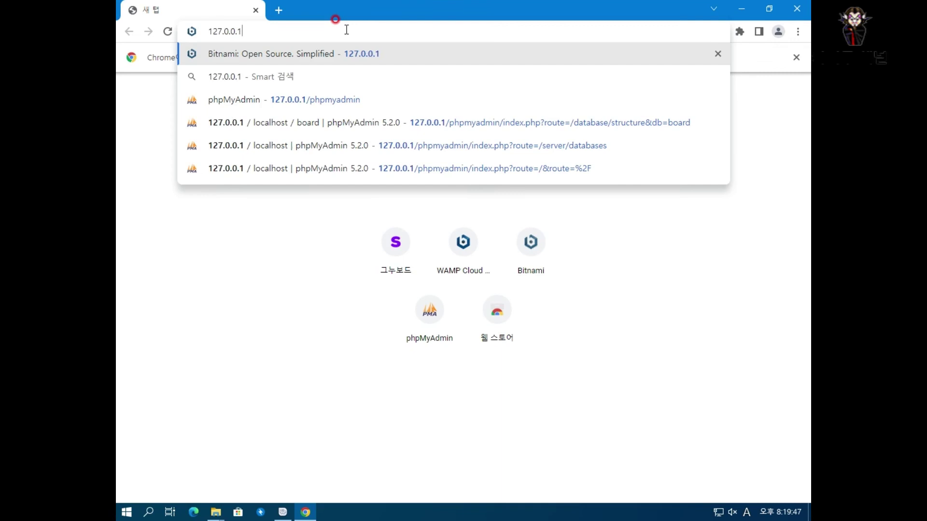
type("/board")
key("Return")
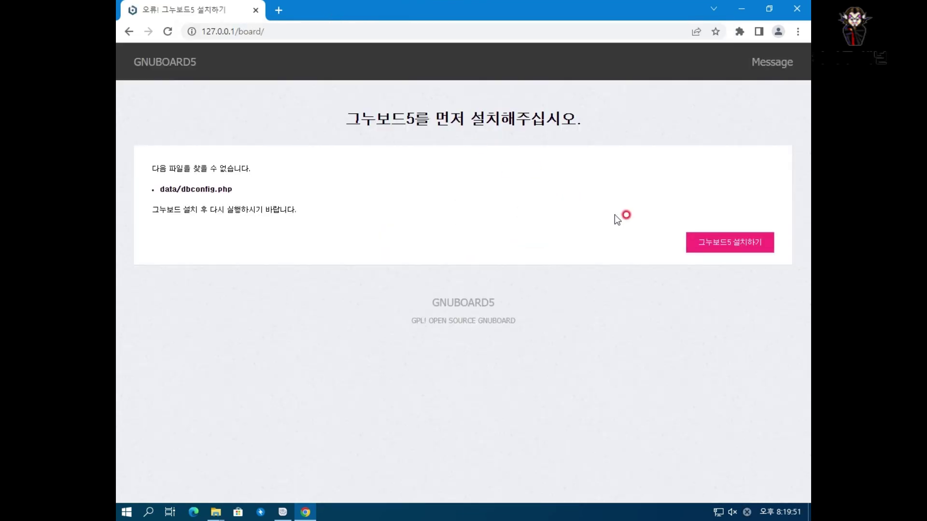
left_click(719, 251)
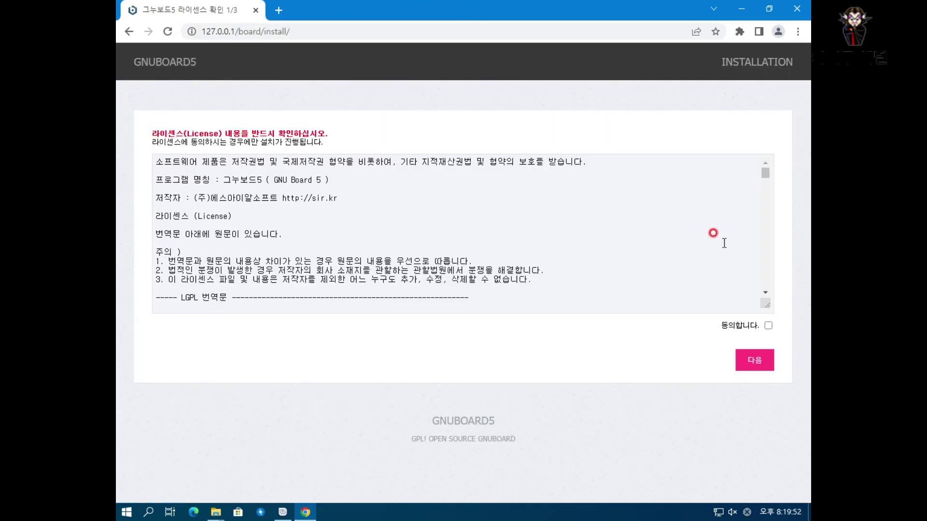
left_click(768, 326)
left_click(749, 363)
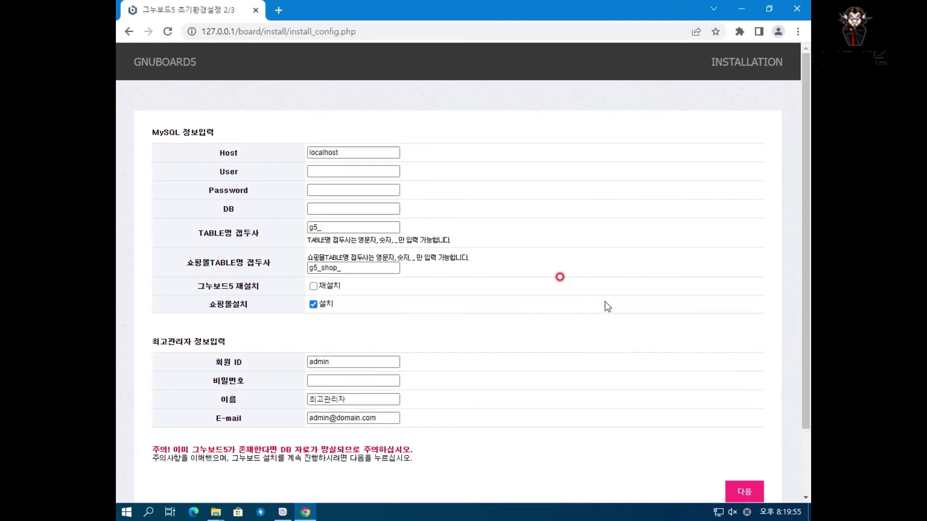
- Enter MySQL user root, its password, database board and an admin password, then finish installing
left_click(375, 173)
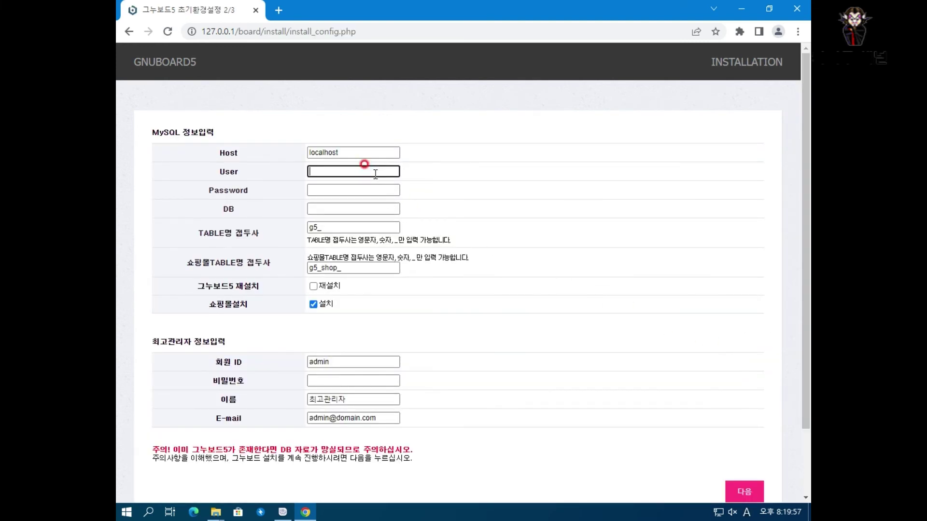
type("root")
key("Tab")
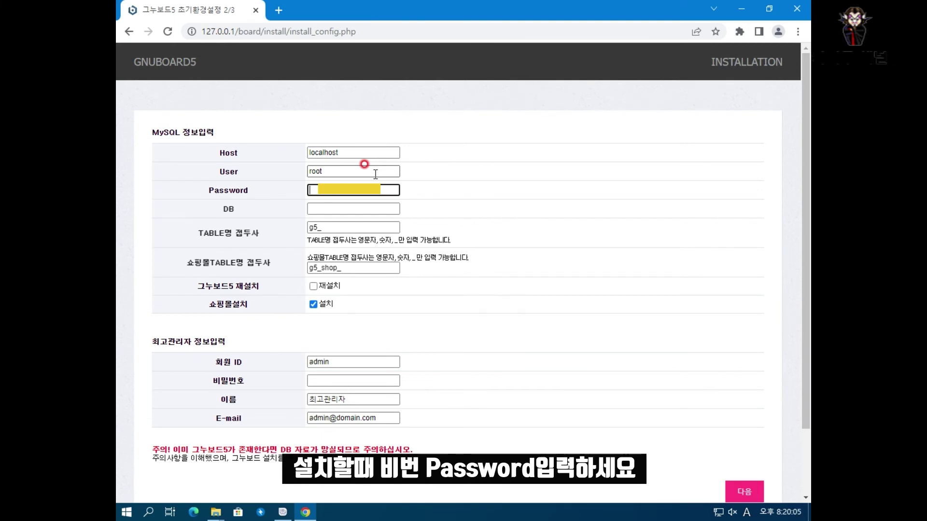
key("Tab")
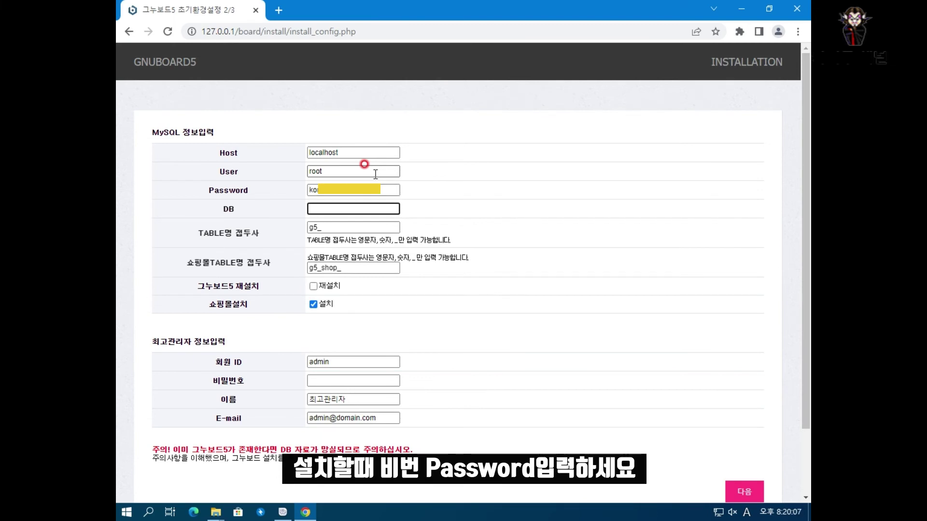
type("board")
key("Tab")
key("Tab")
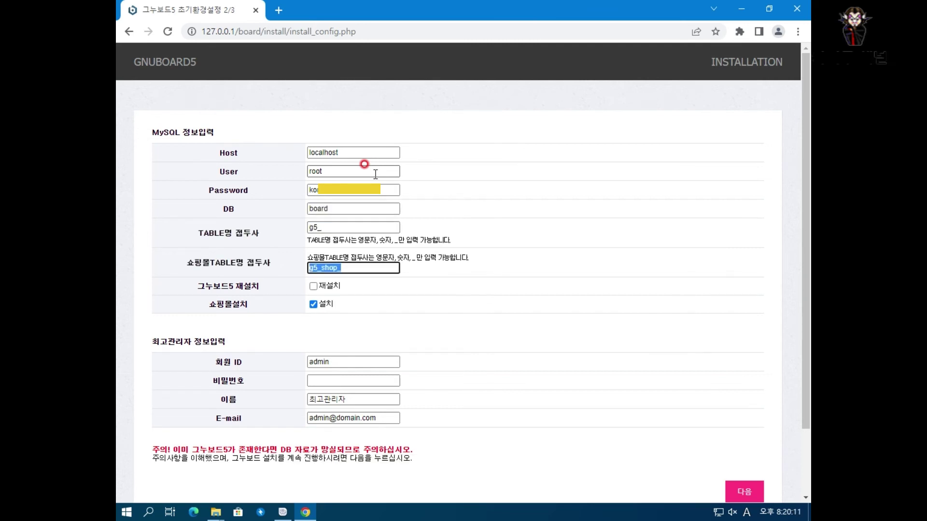
key("Tab")
key("Tab")
key("Tab")
key("Tab")
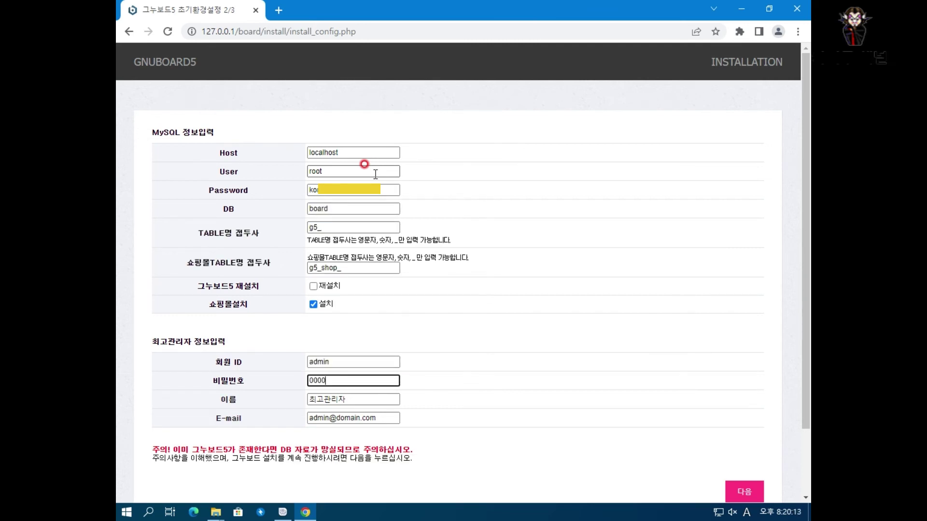
left_click(755, 490)
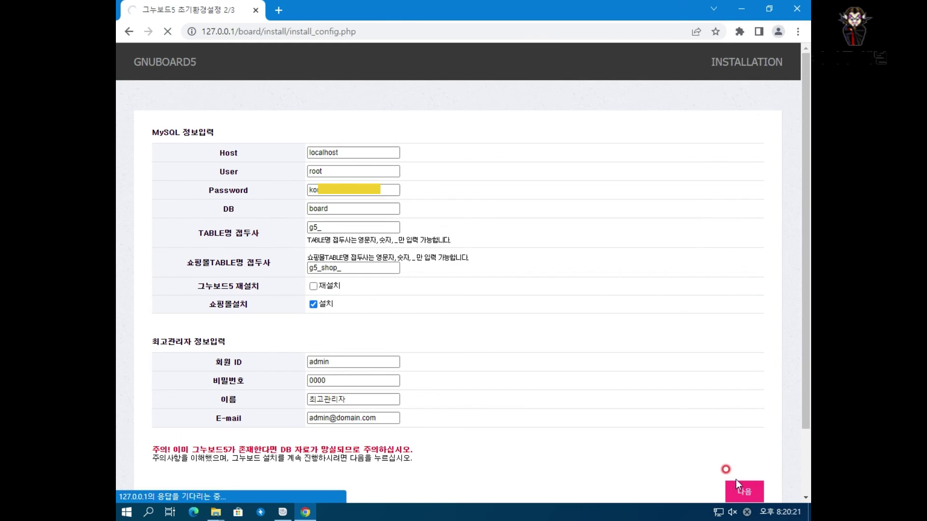
left_click(727, 391)
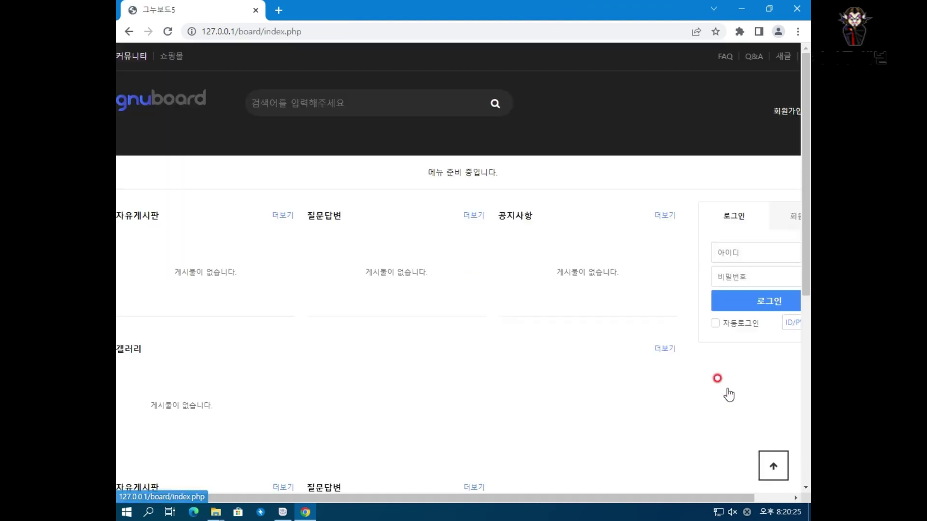
- Log in as admin with the admin password and dismiss Chrome's save-password prompt
left_click(734, 248)
type("admin")
key("Tab")
type("1")
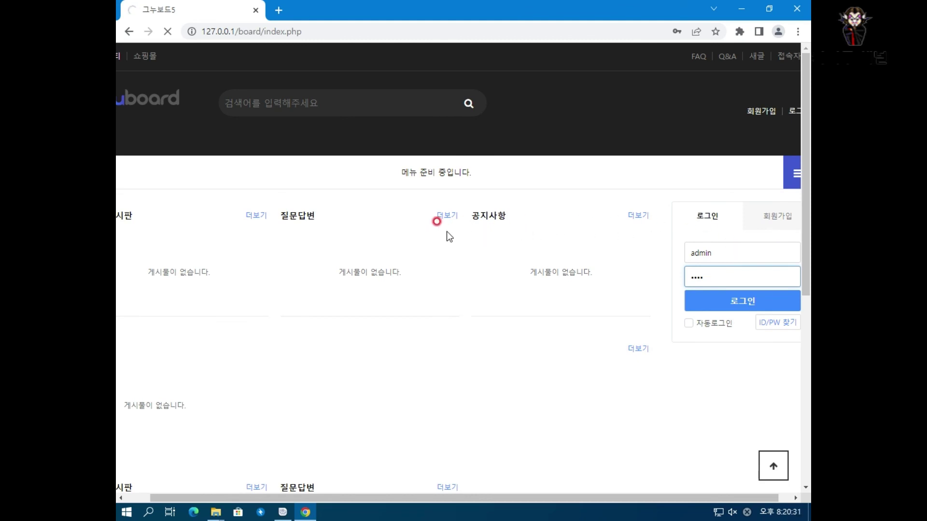
left_click(728, 304)
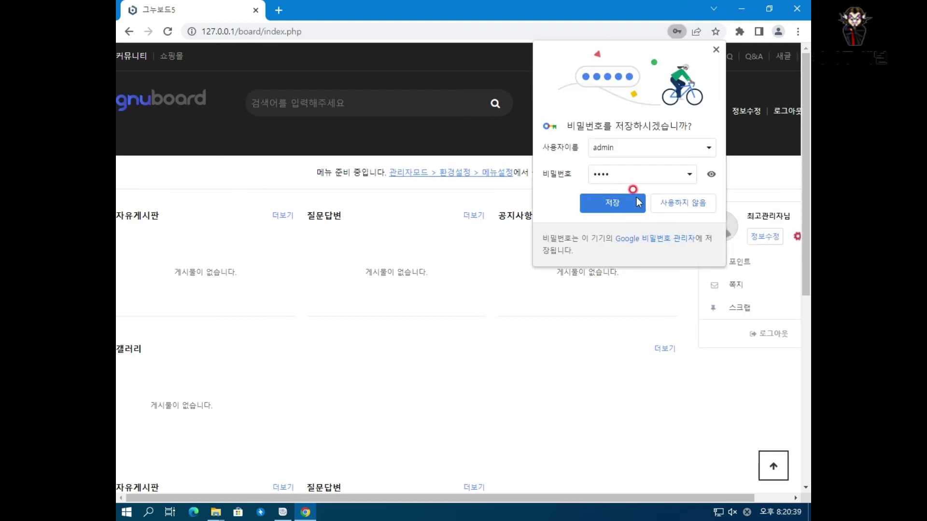
left_click(638, 202)
- Open the 공지사항 notice board and its write-post page
left_click(661, 218)
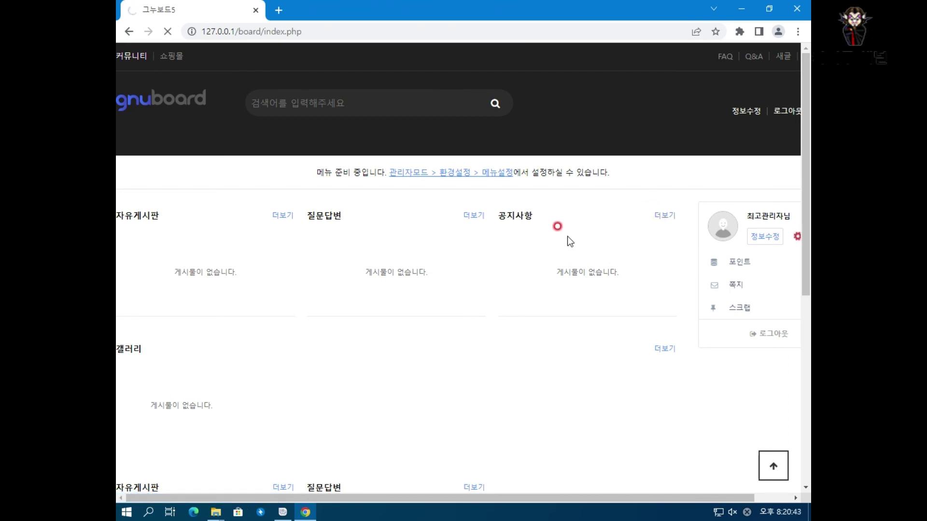
scroll(567, 237, "down", 1)
left_click(664, 323)
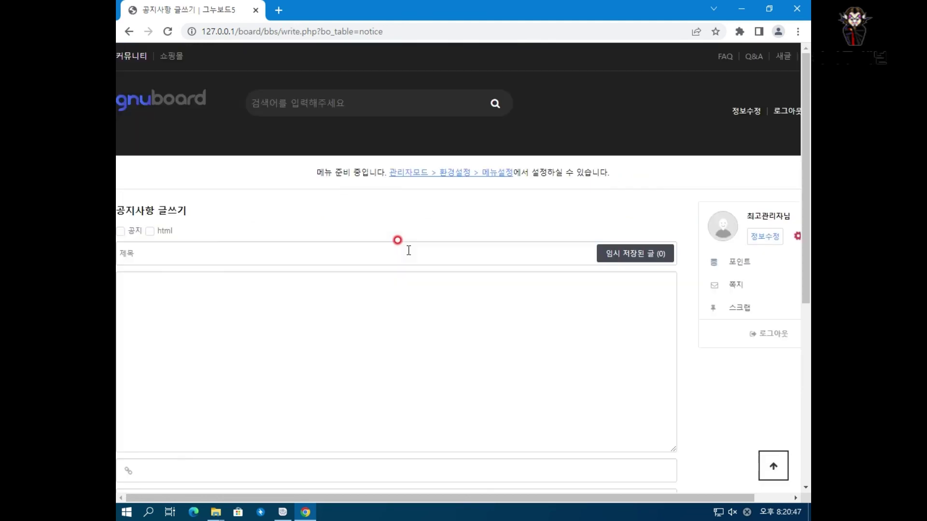
- Post a notice titled 'test' with body 'tset' and return to the 공지사항 list
left_click(293, 255)
type("test")
left_click(285, 304)
type("tset")
scroll(311, 330, "down", 3)
left_click(660, 413)
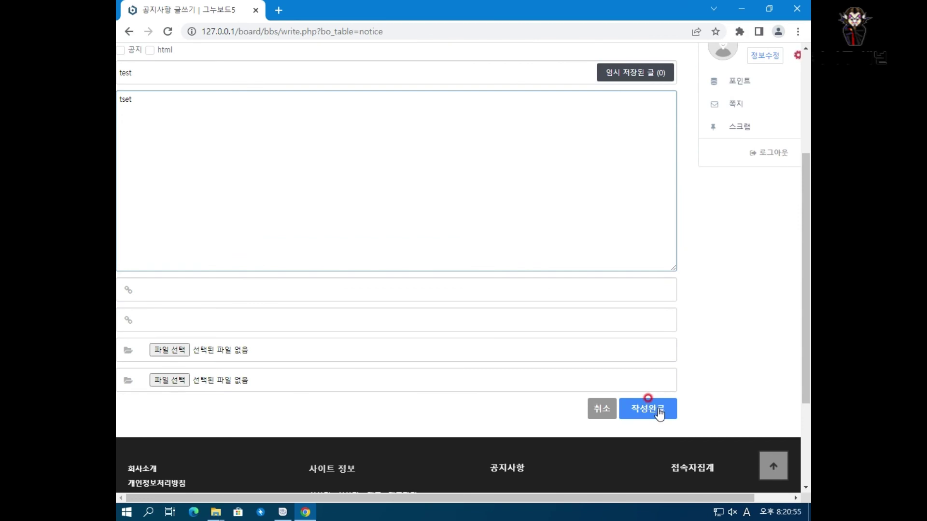
left_click(660, 412)
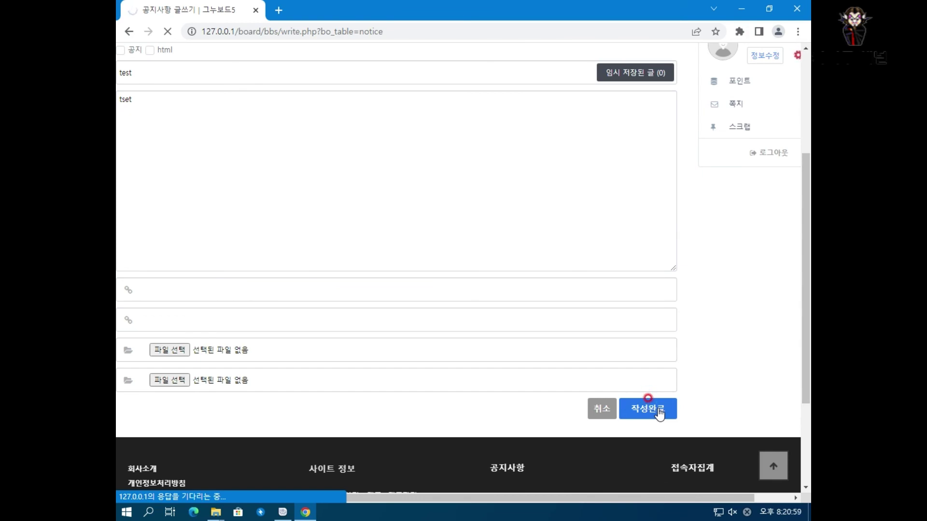
left_click(584, 268)
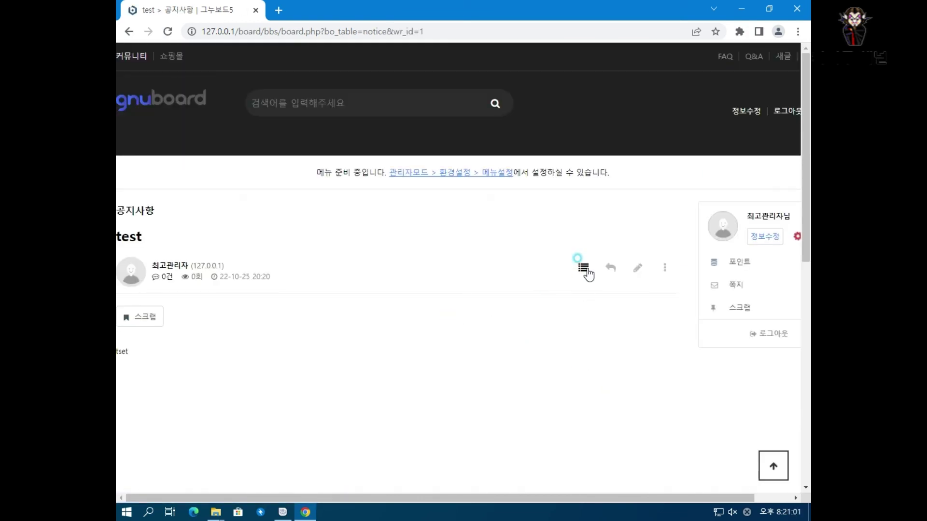